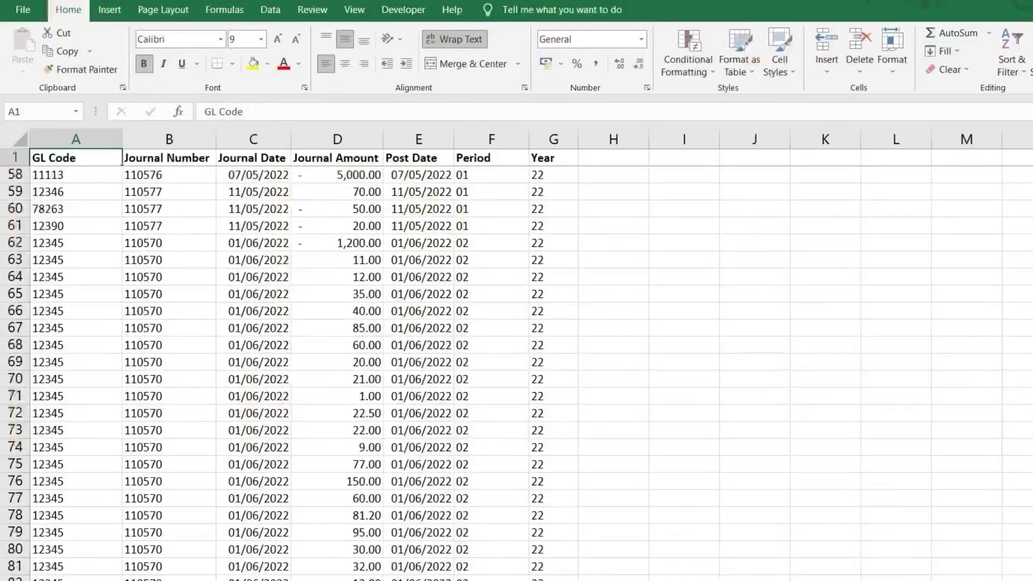
Insert a PivotTable from 'Transactions 2223'!$A$1:$G$181 on a new worksheet.
scroll(516, 366, "down", 8)
scroll(517, 366, "down", 9)
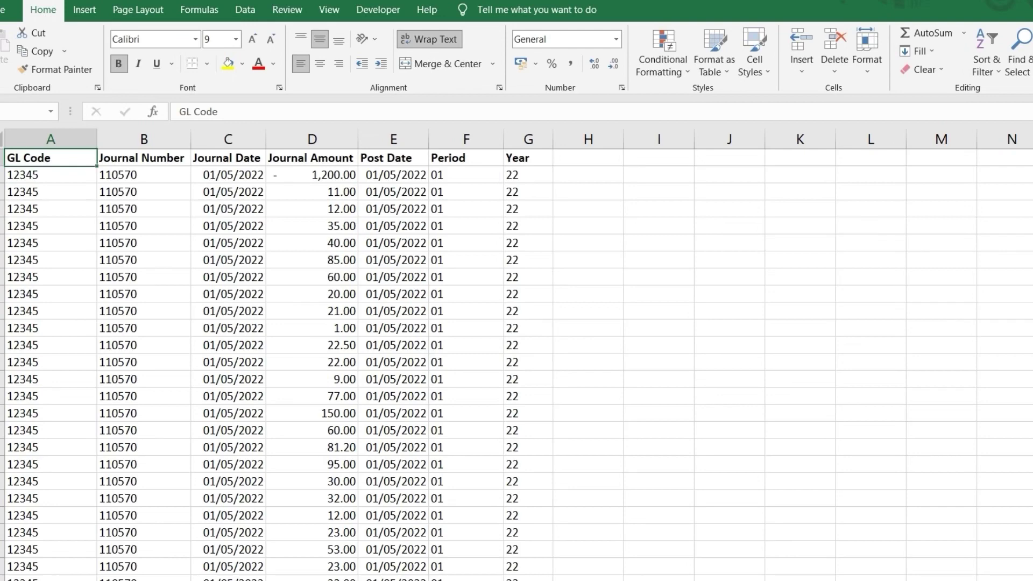
left_click(84, 9)
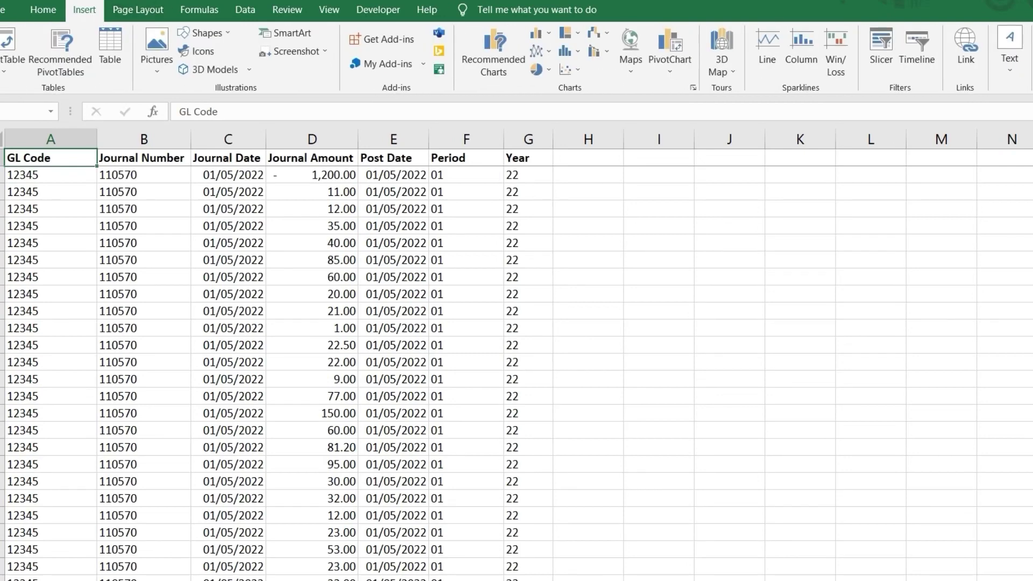
key("alt+n")
key("v")
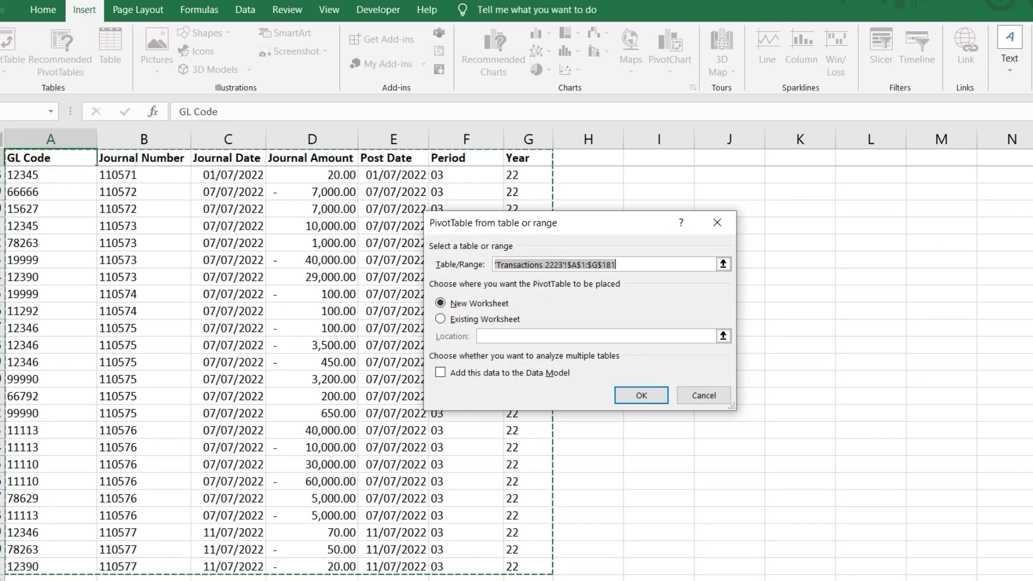
key("Return")
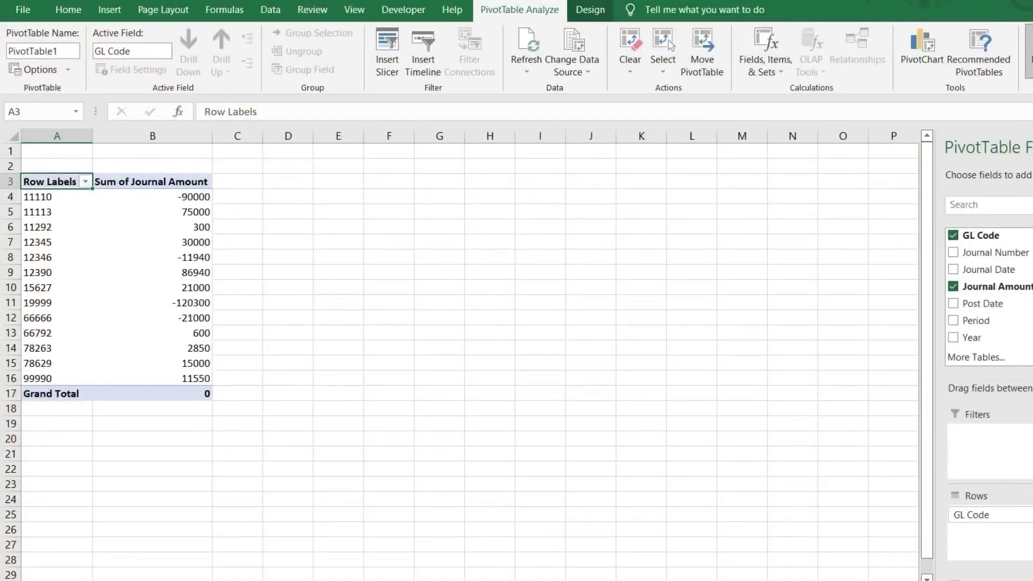
Refresh the PivotTable and switch the Journal Amount value field from Count to Sum.
key("Return")
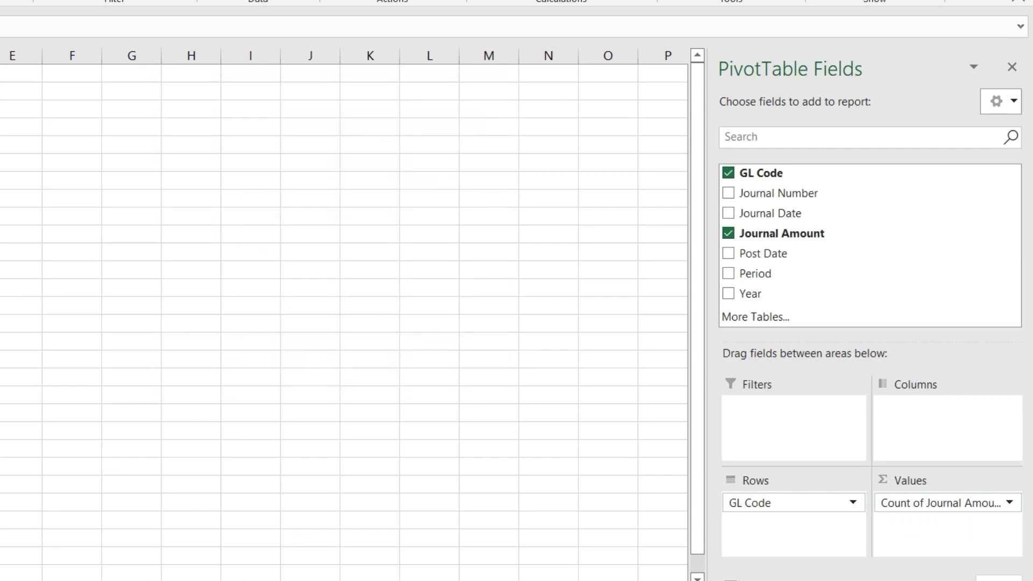
left_click(947, 502)
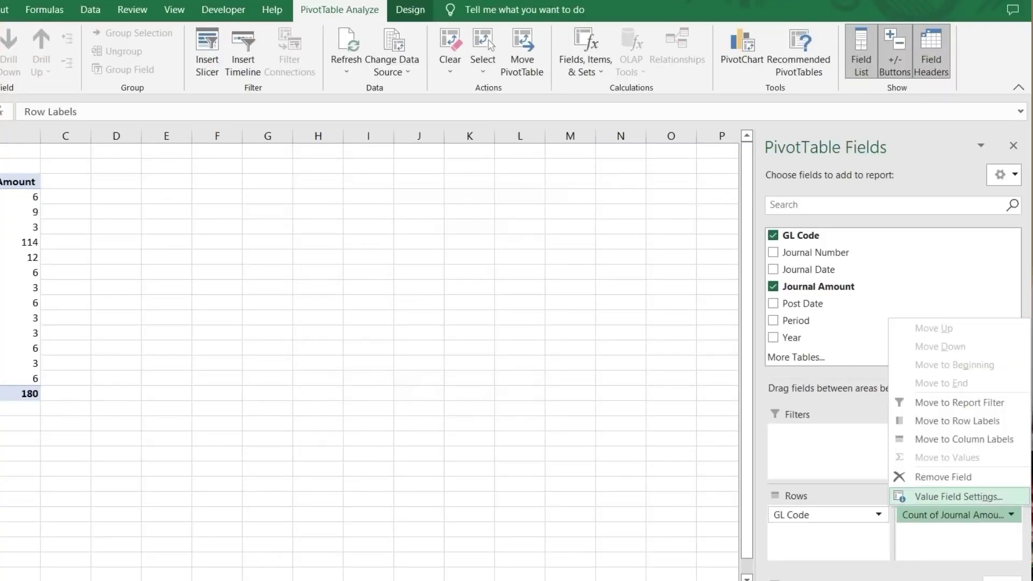
key("Return")
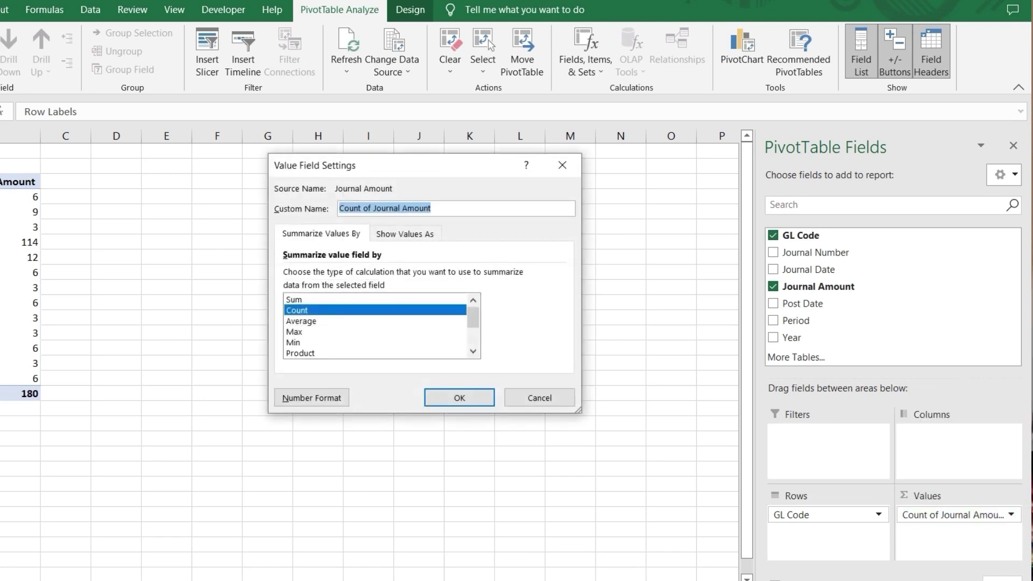
left_click(293, 299)
left_click(459, 397)
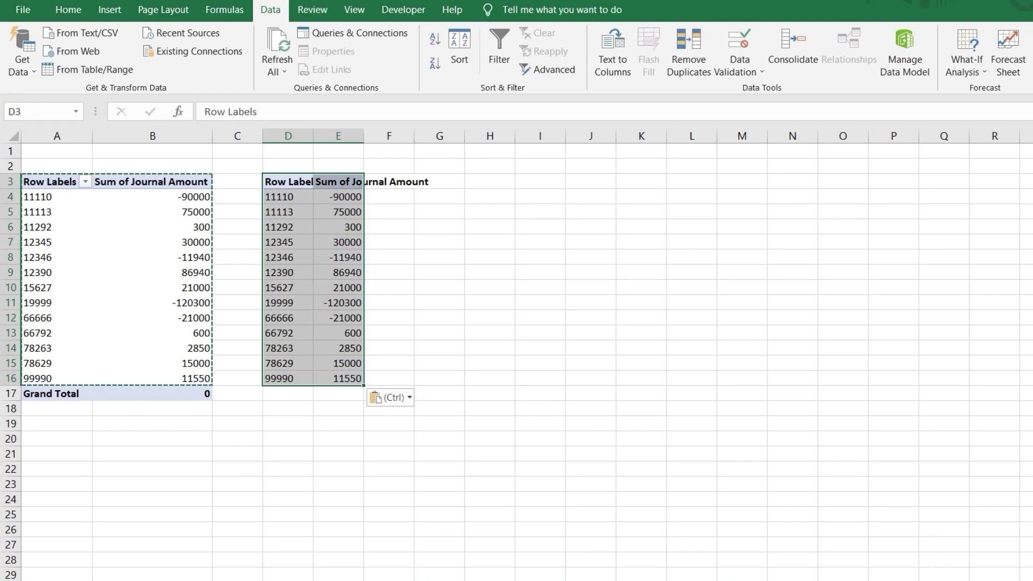
Convert the pasted pivot figures in D3:E16 to values only.
key("ctrl")
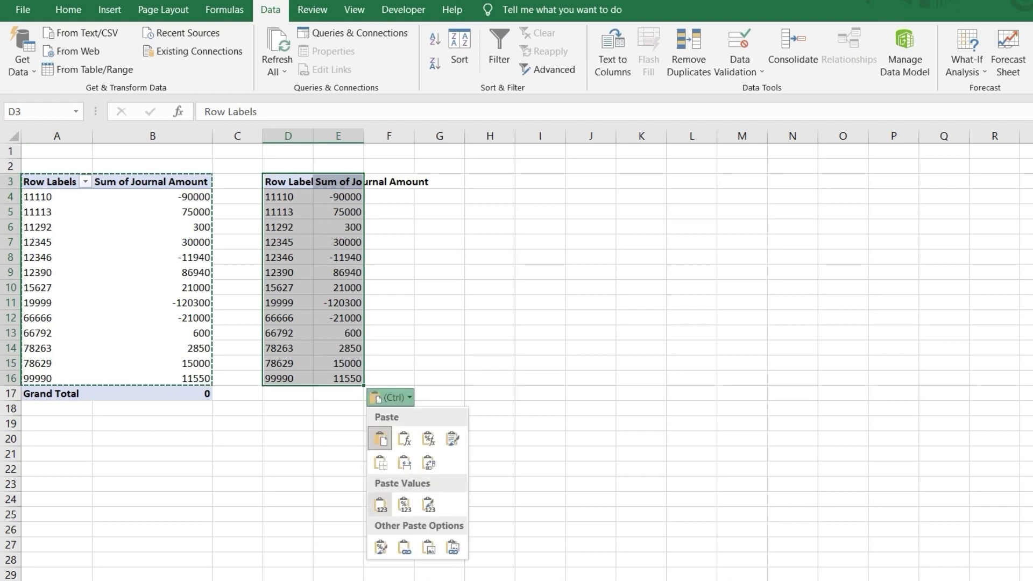
key("v")
left_click(338, 196)
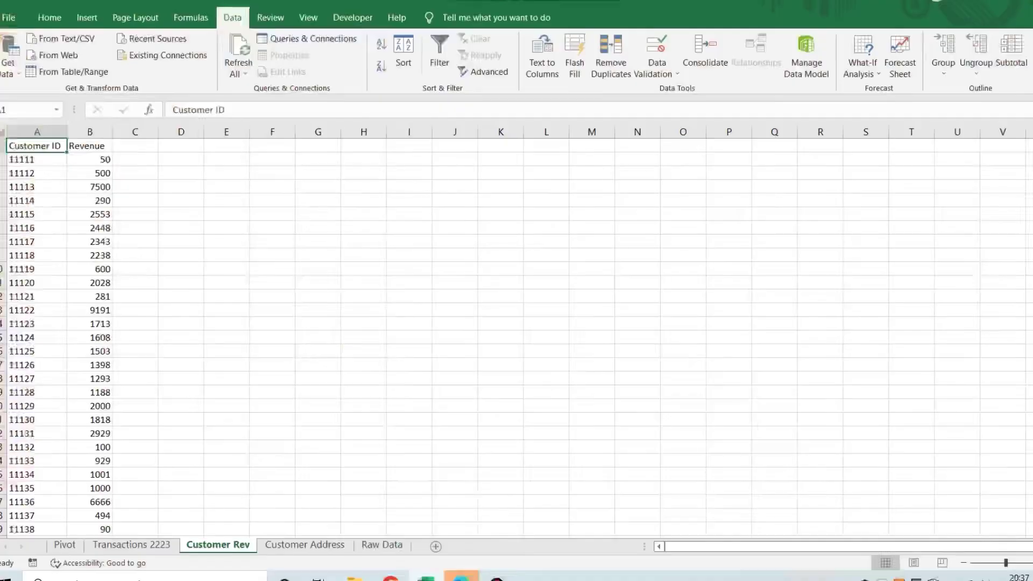
scroll(517, 338, "down", 3)
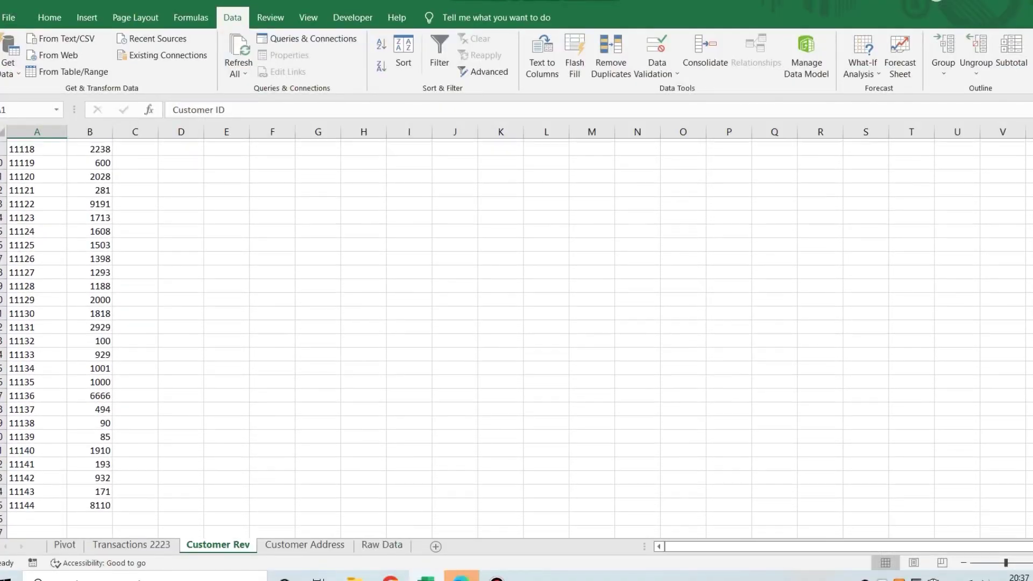
left_click(304, 545)
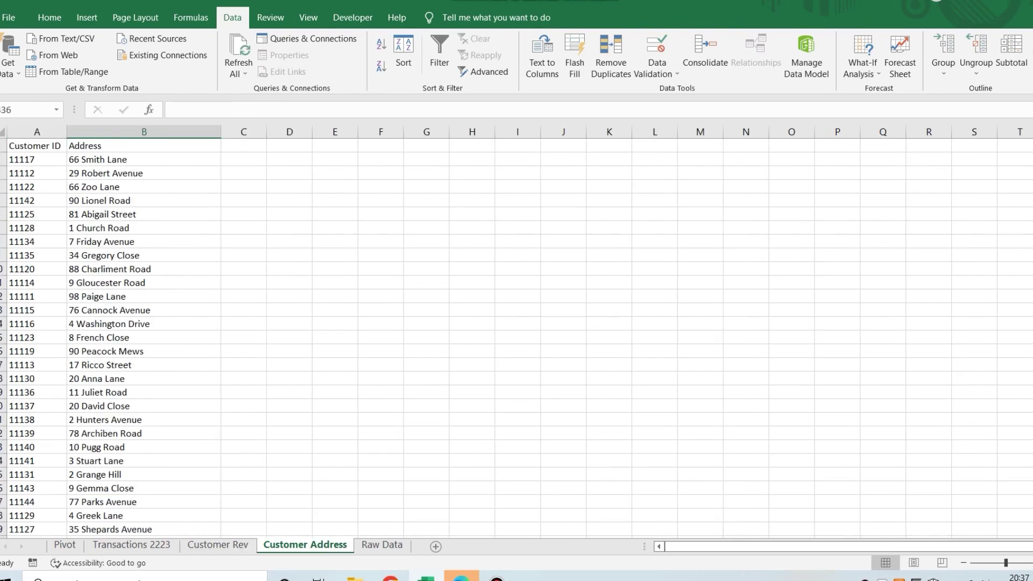
scroll(516, 338, "down", 3)
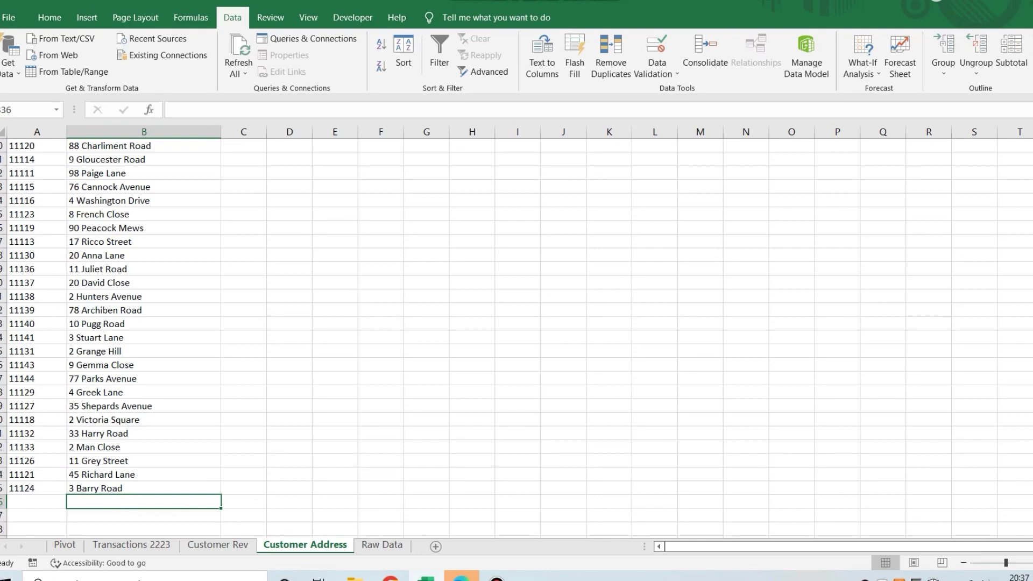
scroll(516, 338, "up", 3)
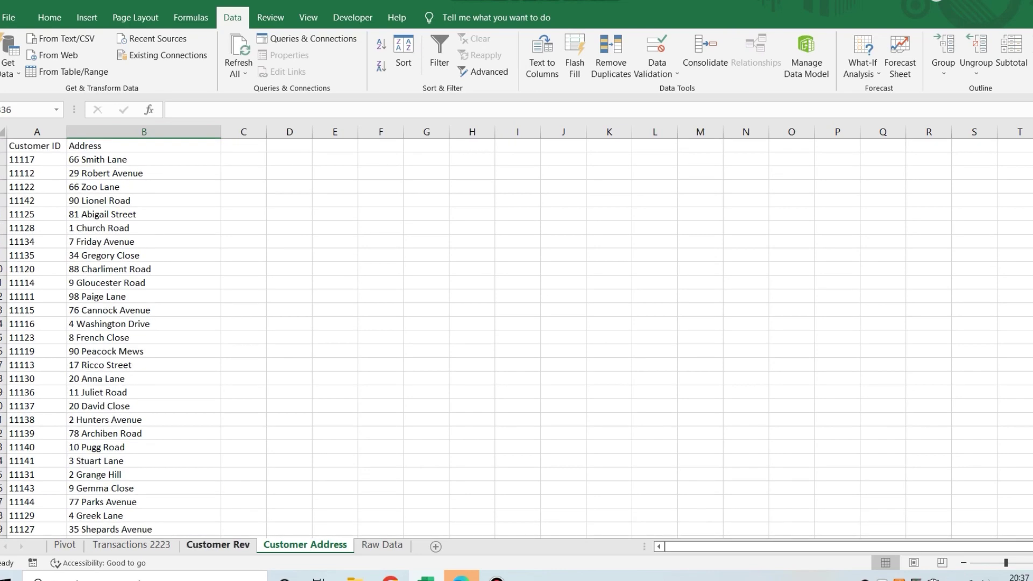
key("ctrl+Page_Up")
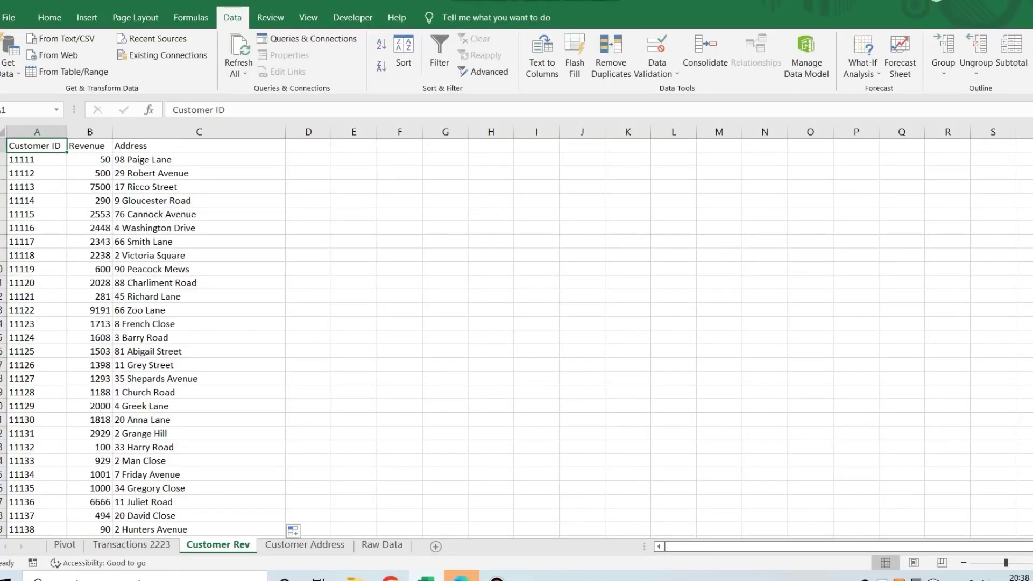
Scroll down the Customer Rev sheet while building the Address VLOOKUP in C2.
scroll(516, 334, "down", 10)
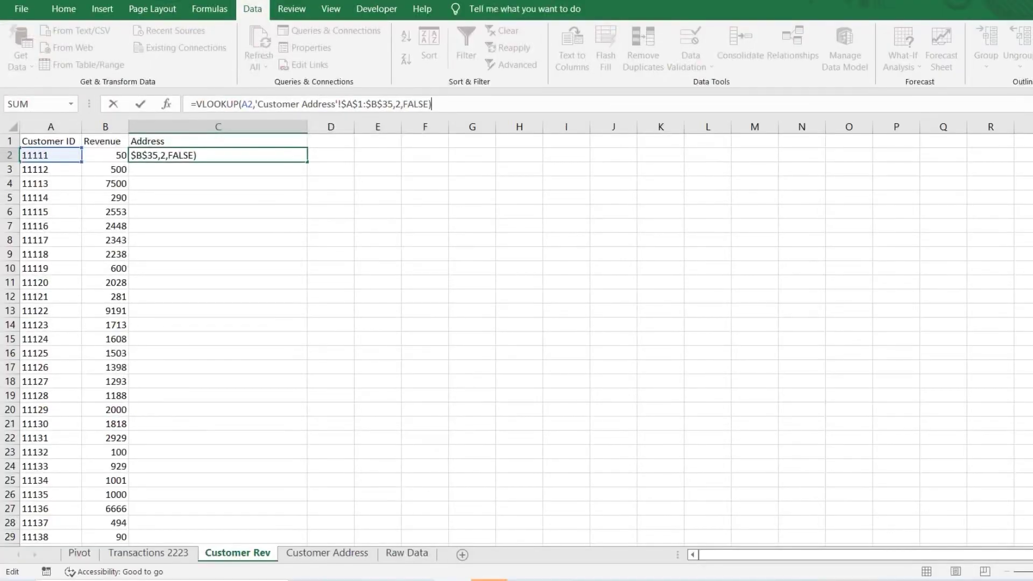
Commit =VLOOKUP(A2,'Customer Address'!$A$1:$B$35,2,FALSE) in C2, then reopen it to inspect its arguments.
key("Return")
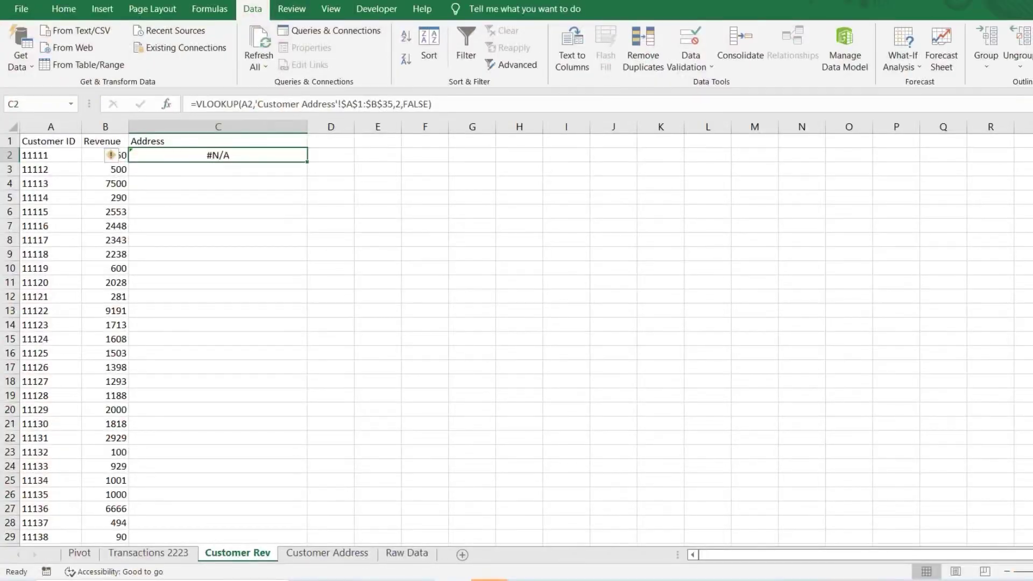
key("F2")
left_click(214, 103)
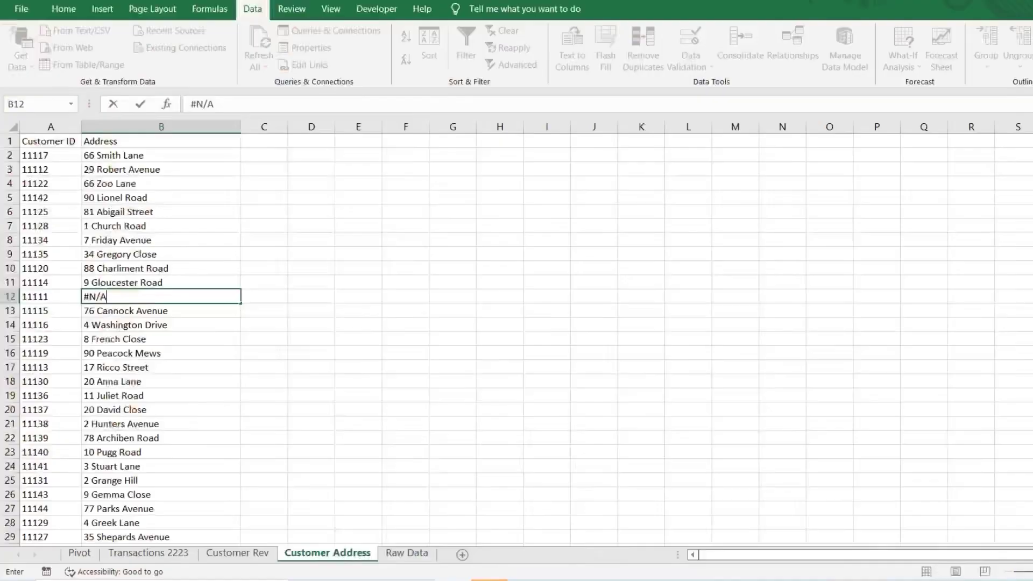
Correct customer 11111's ID in A12 of Customer Address so C2 returns 98 Paige Lane.
key("Return")
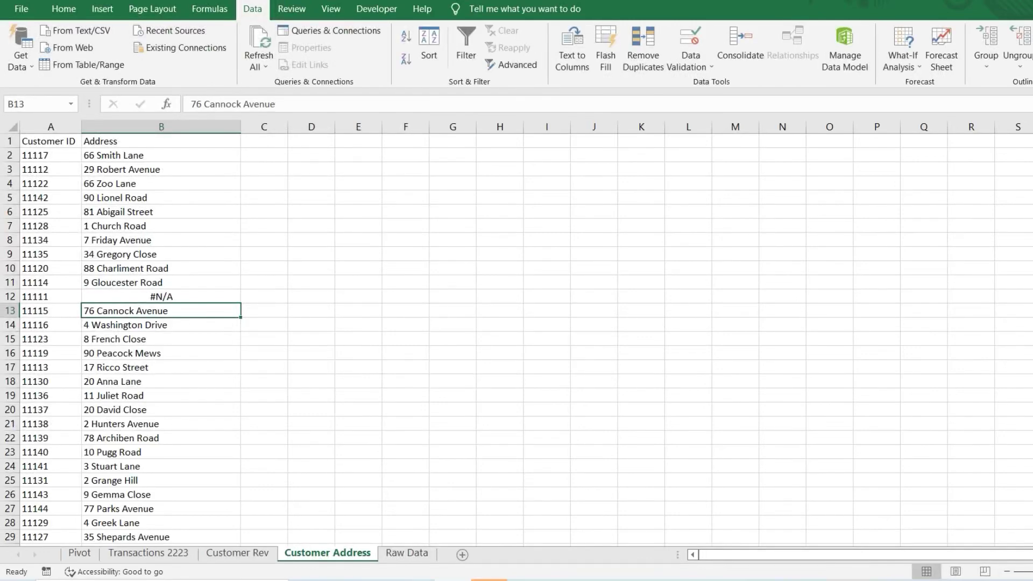
key("ctrl+Page_Up")
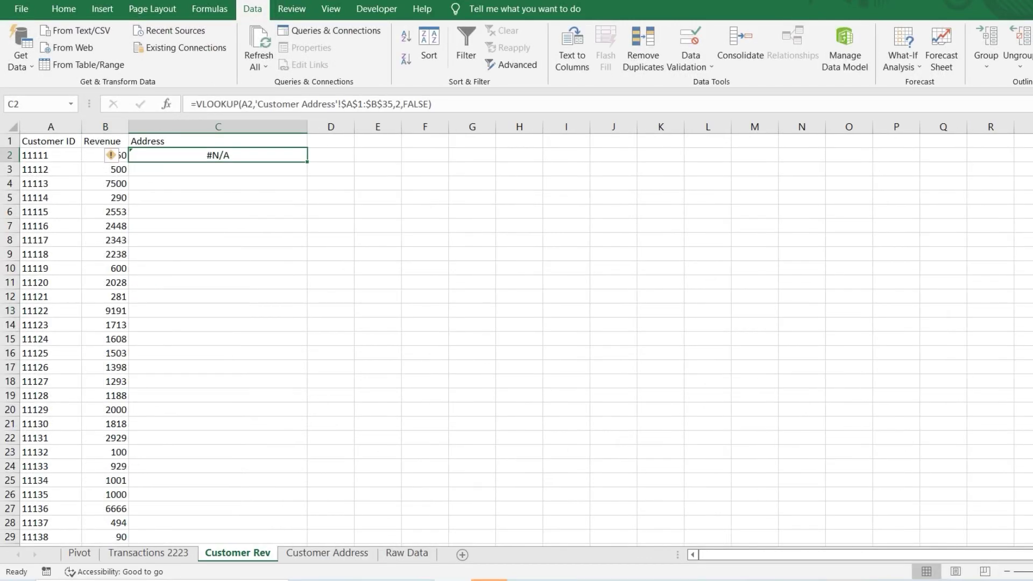
left_click(377, 324)
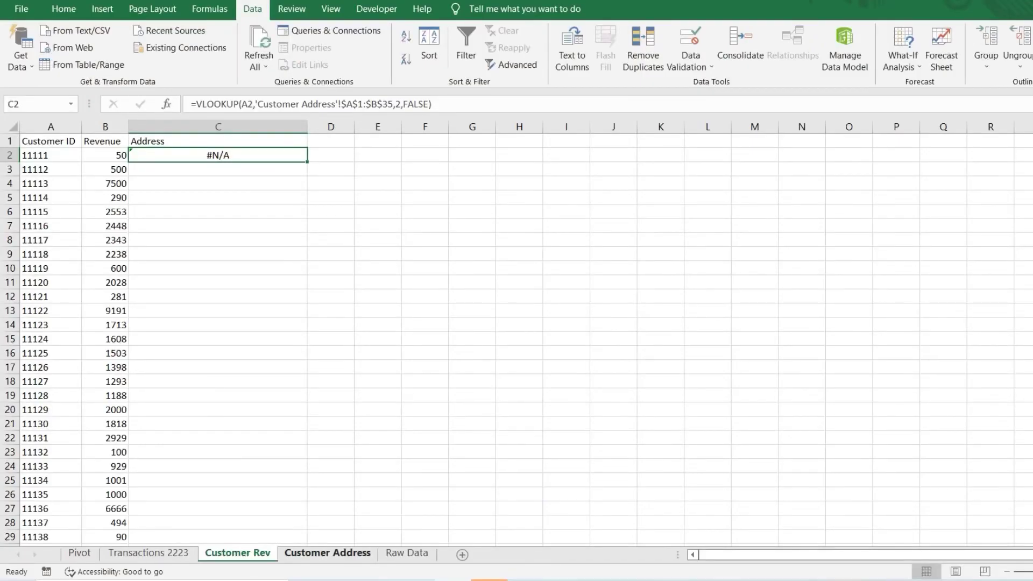
key("ctrl+Page_Down")
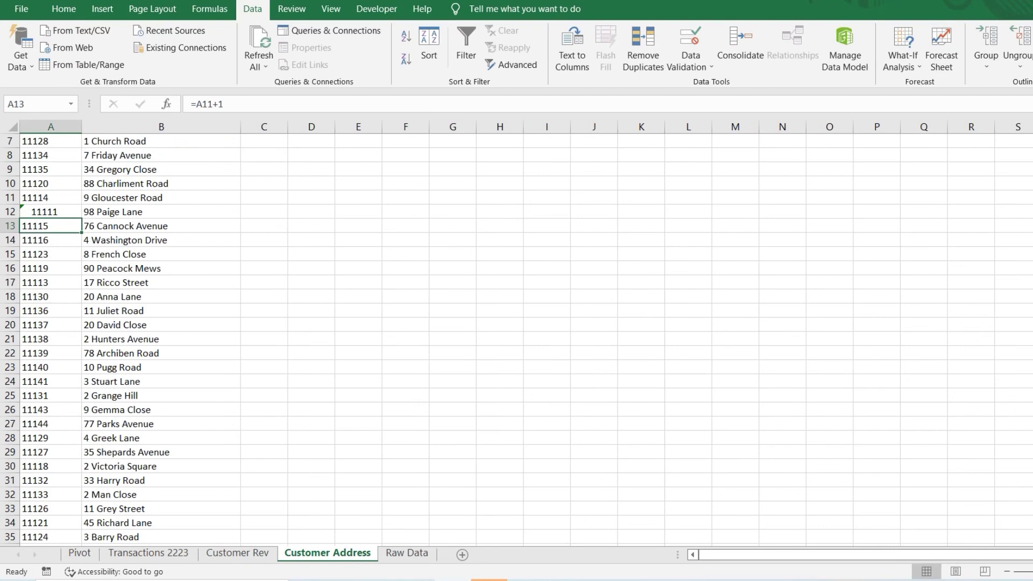
key("Up")
left_click(203, 104)
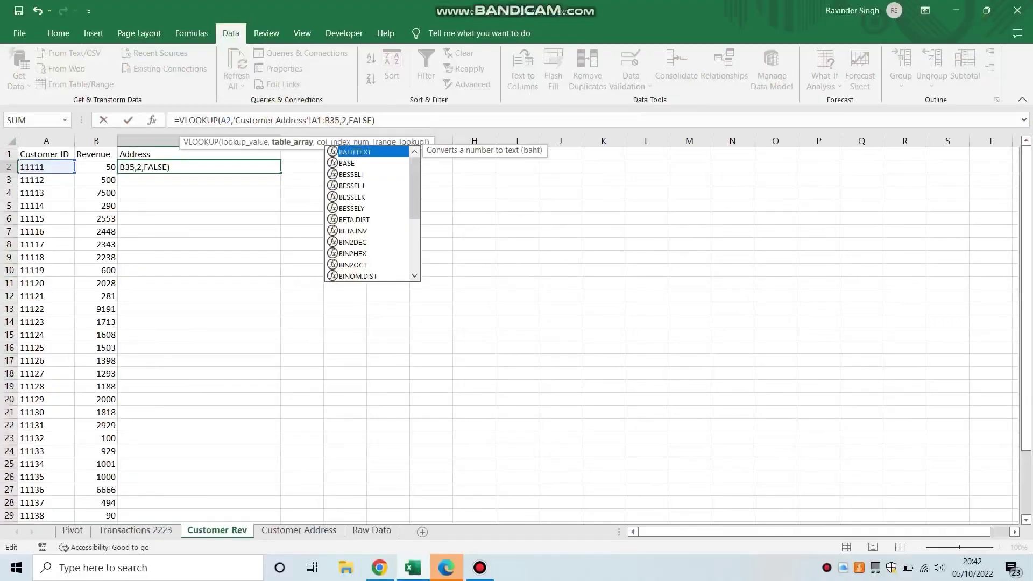
key("Return")
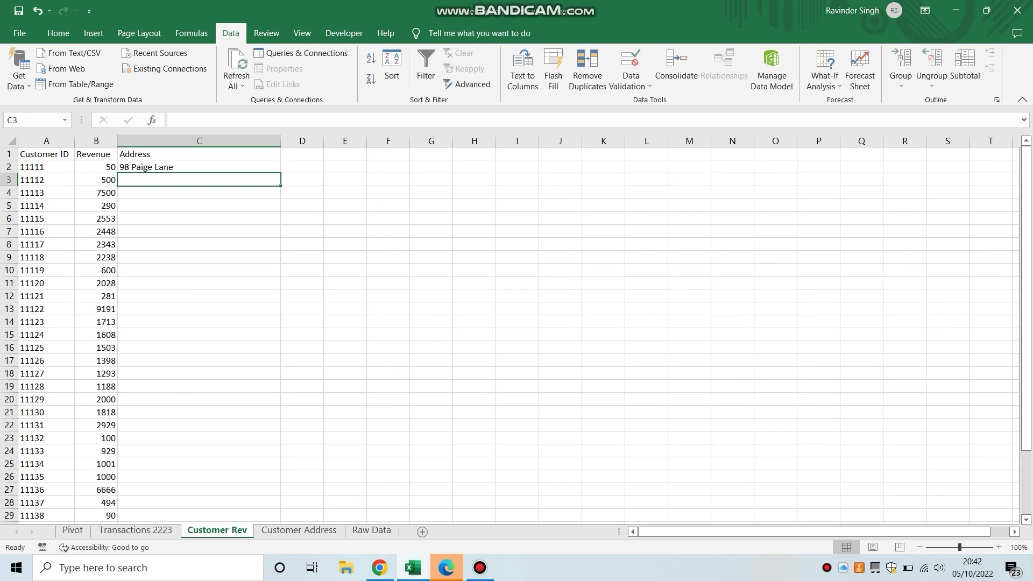
Fill the C2 address lookup down to C35 and review the results row by row.
left_click(199, 167)
left_click_drag(280, 173, 278, 507)
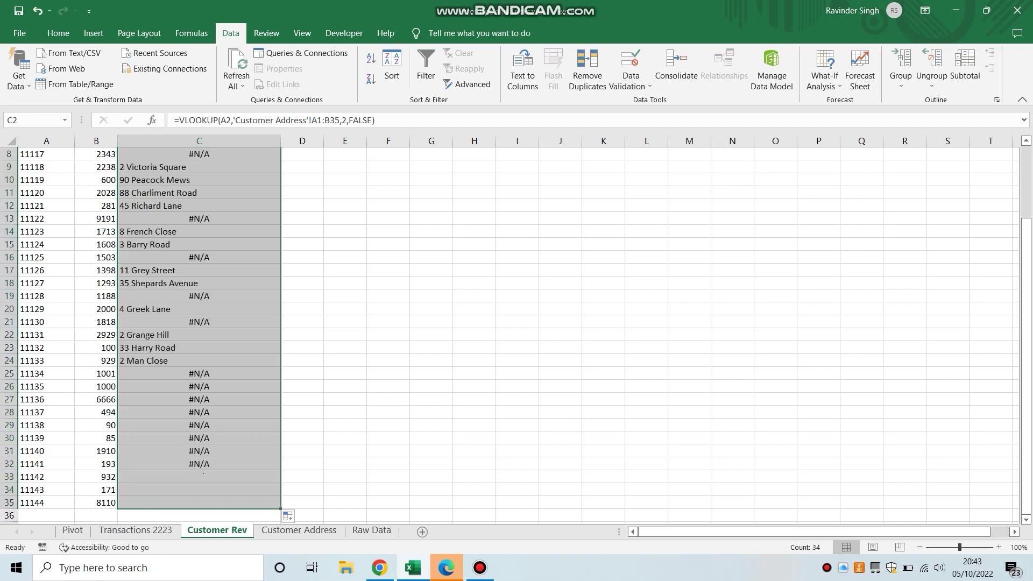
scroll(515, 334, "up", 3)
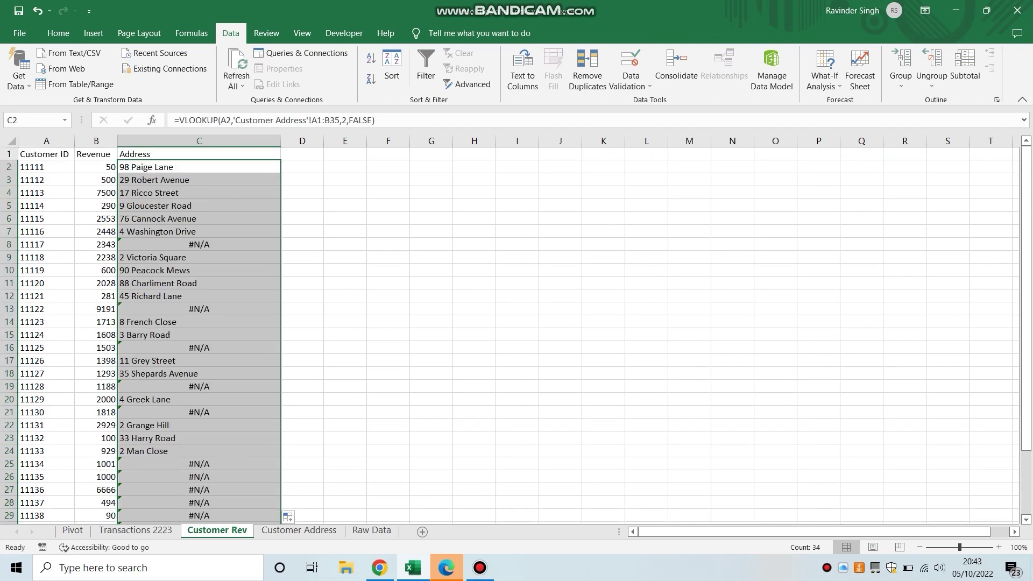
key("Down")
key("Down")
key("Down")
key("Down")
key("Down")
key("Down")
key("Down")
key("Down")
key("Down")
key("Down")
key("Down")
key("Down")
key("Down")
key("Down")
key("Down")
key("Up")
key("Up")
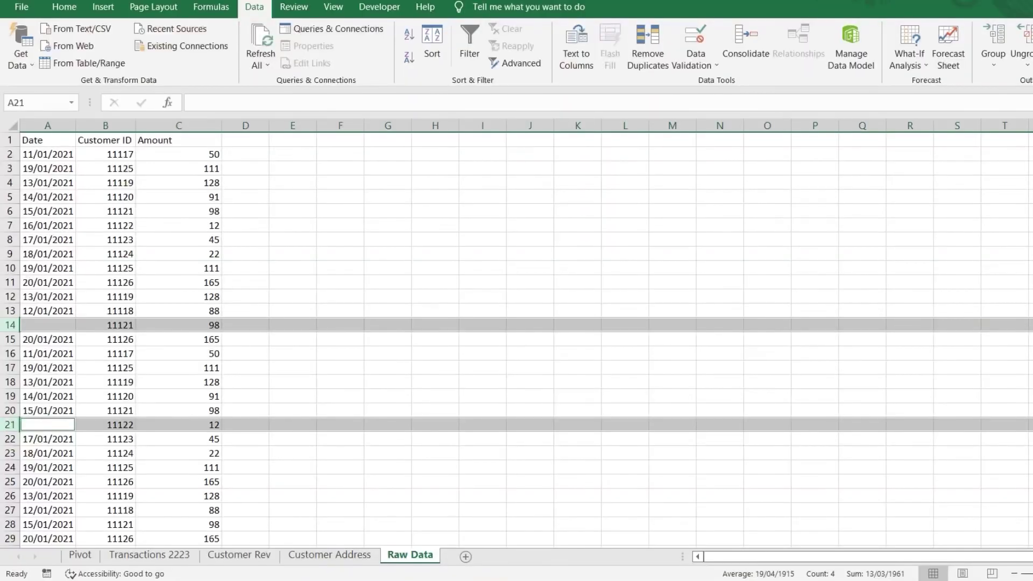
Delete the undated Raw Data rows 14 and 21.
right_click(31, 429)
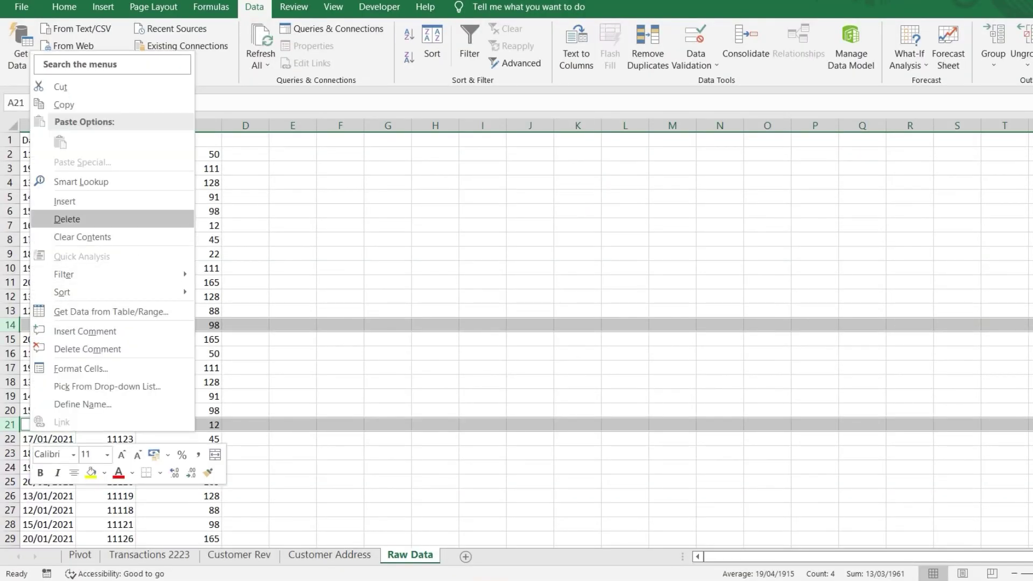
left_click(67, 219)
left_click(48, 239)
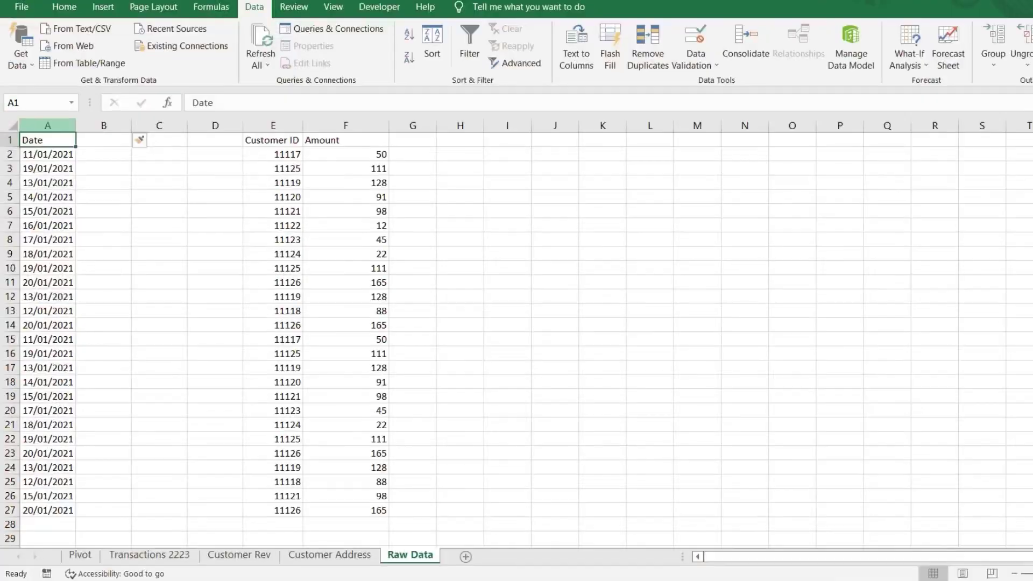
Split the Date column at the slashes into day, month and year columns formatted as Text.
key("ctrl+space")
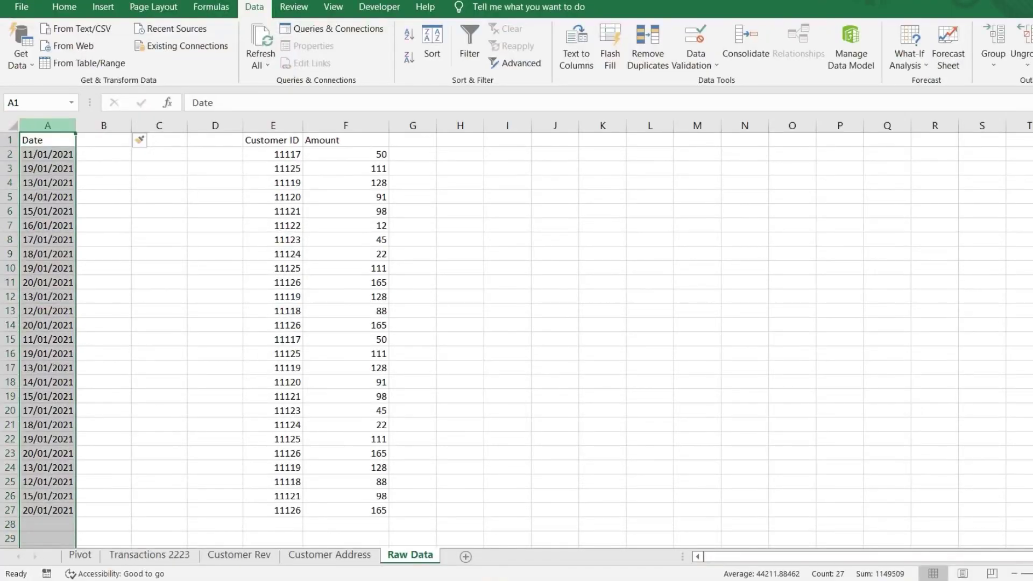
left_click(576, 54)
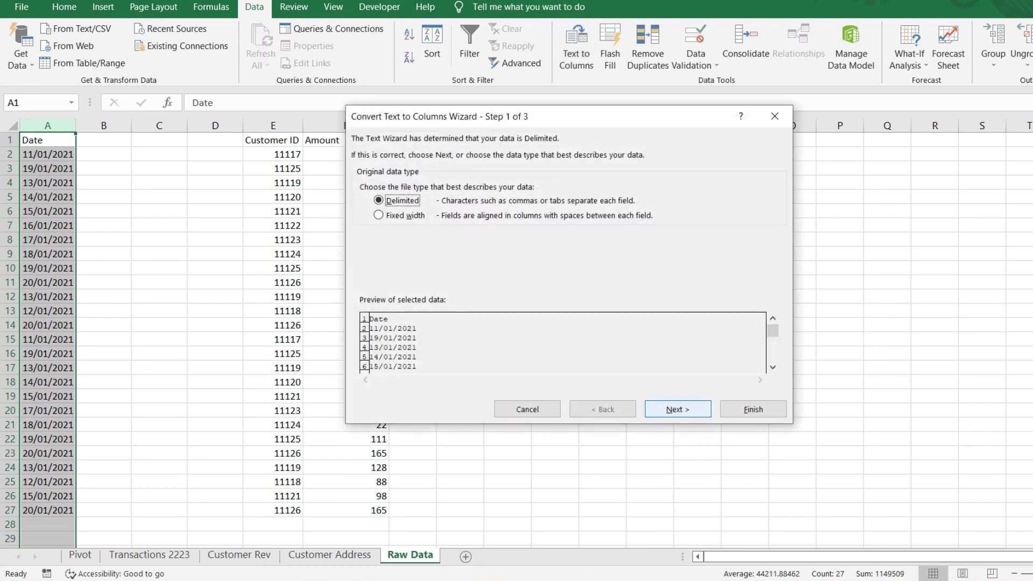
key("Return")
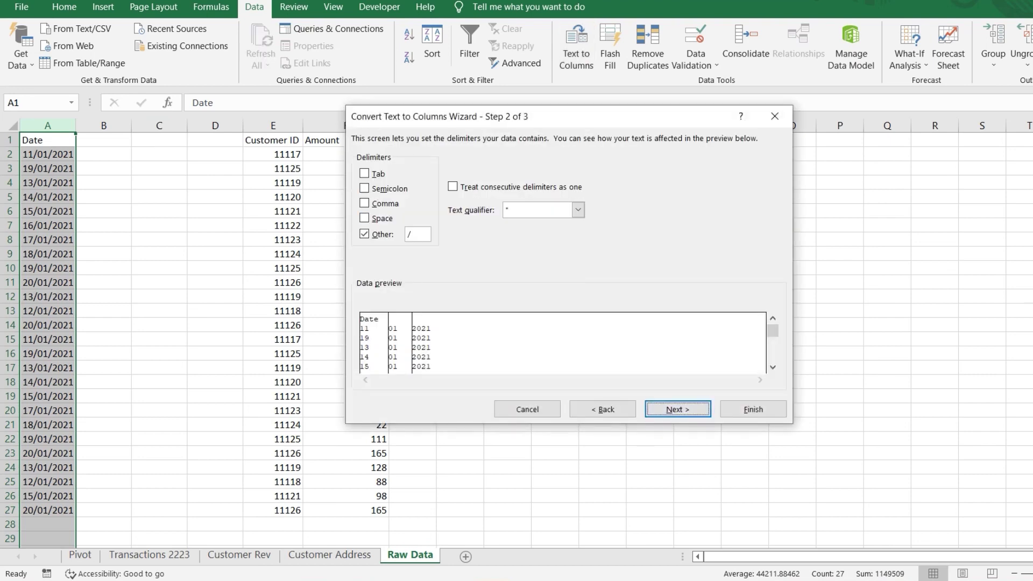
left_click(677, 409)
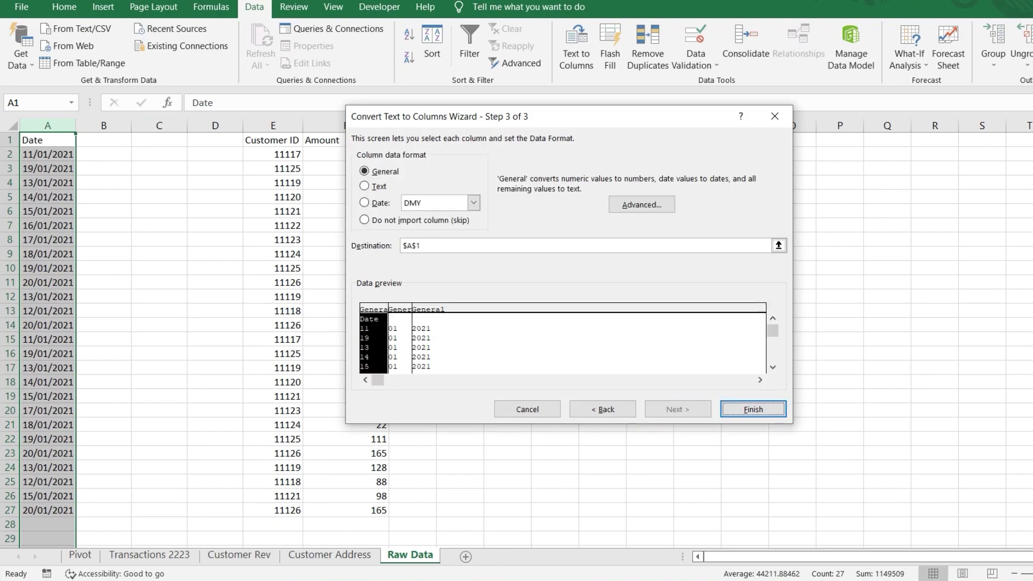
left_click(586, 342, "shift")
key("alt+t")
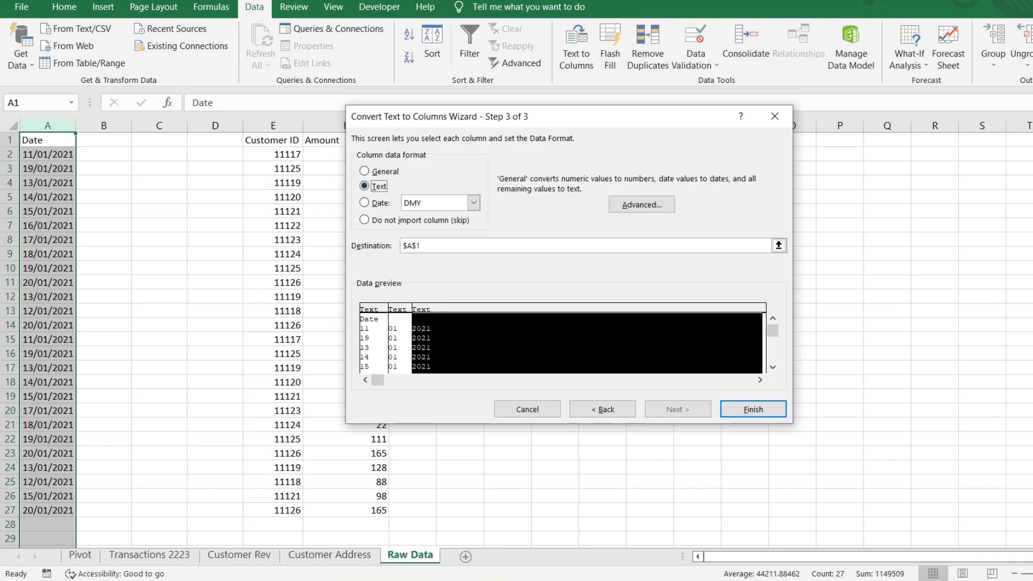
key("Return")
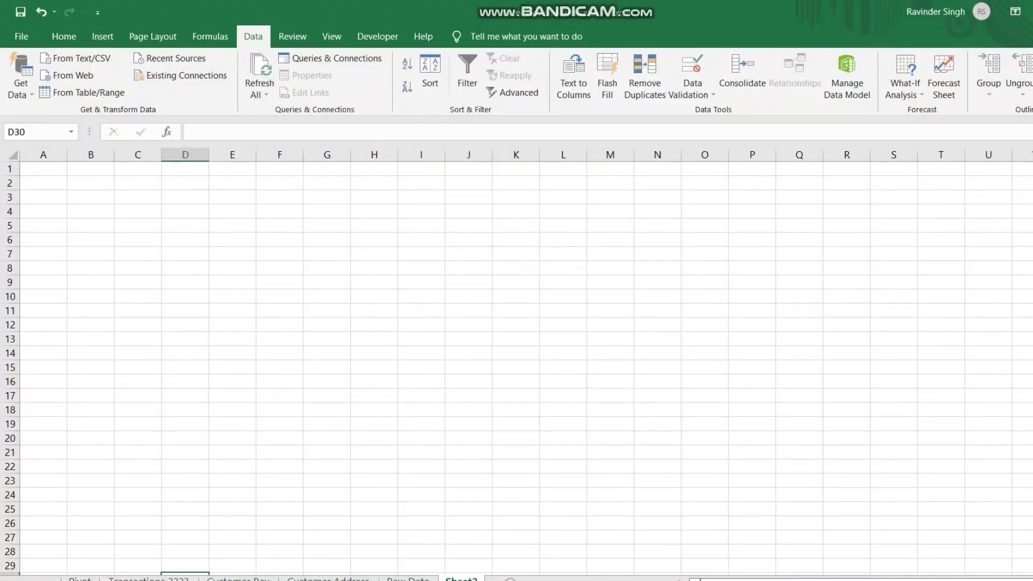
Add Format Painter and Add or Remove Filters to the Quick Access Toolbar.
left_click(97, 12)
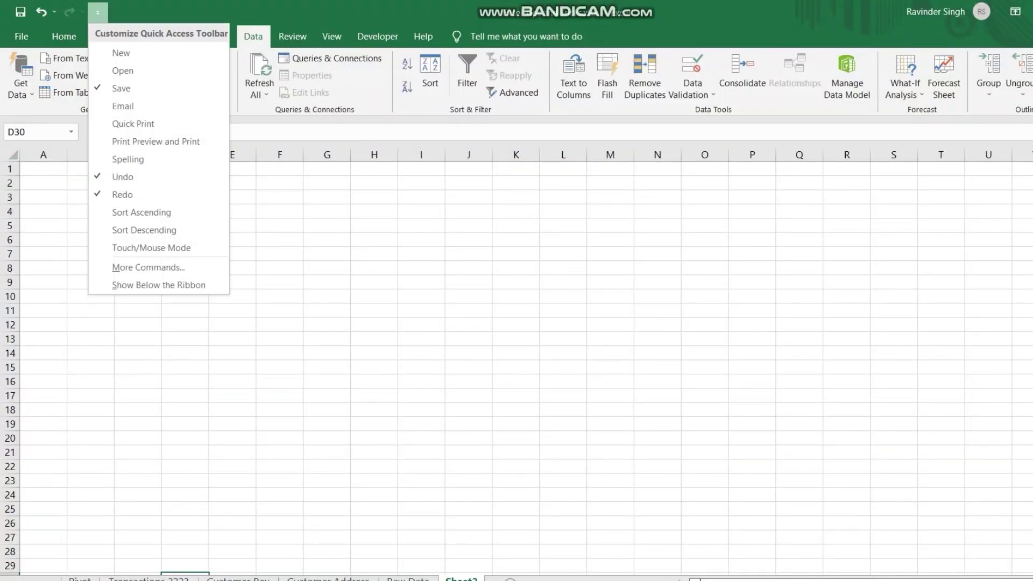
left_click(162, 266)
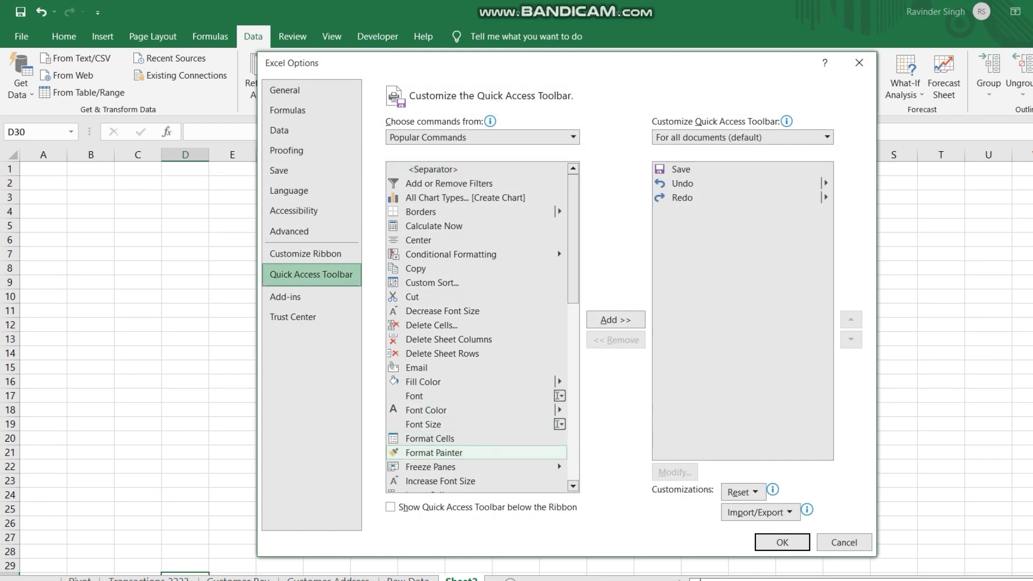
left_click(434, 452)
left_click(615, 320)
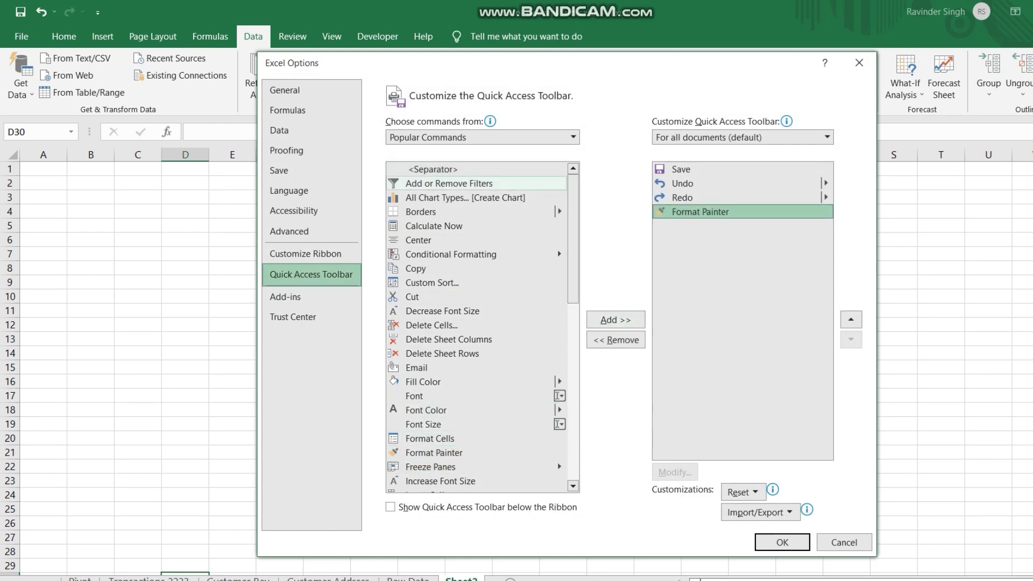
left_click(616, 320)
left_click(782, 542)
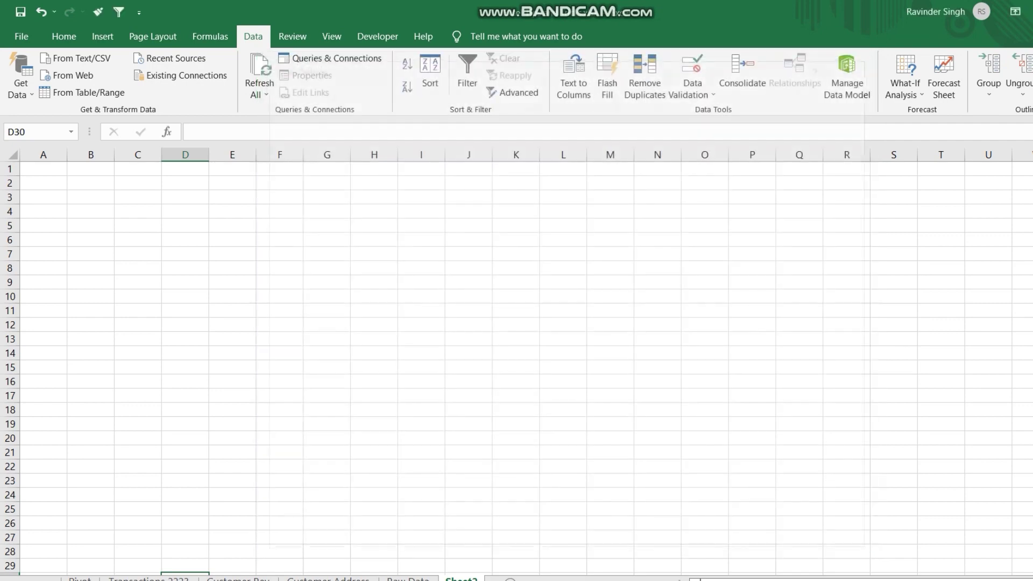
Use Format Painter to copy formatting across A2:K18.
left_click(10, 169)
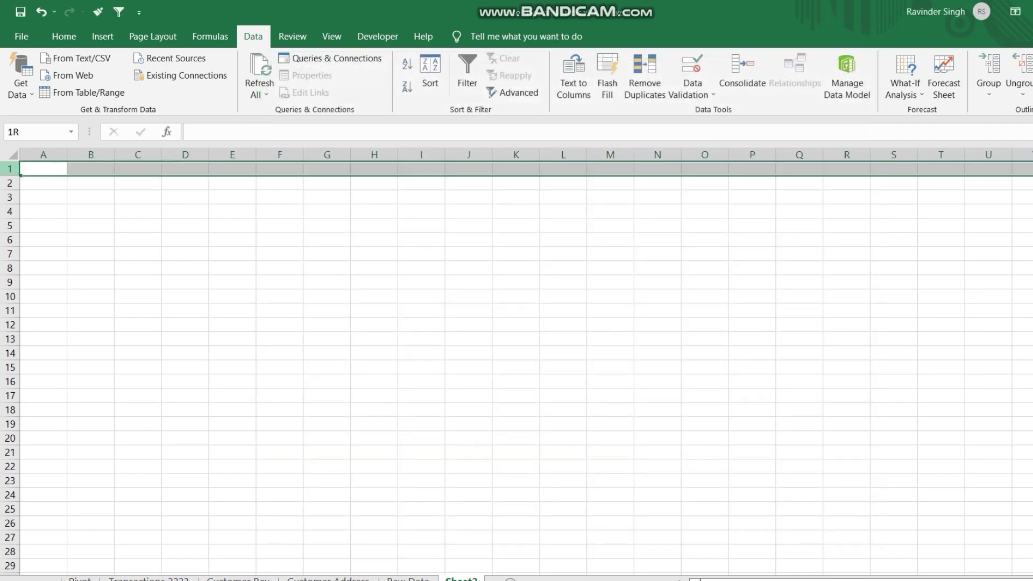
left_click_drag(43, 183, 515, 410)
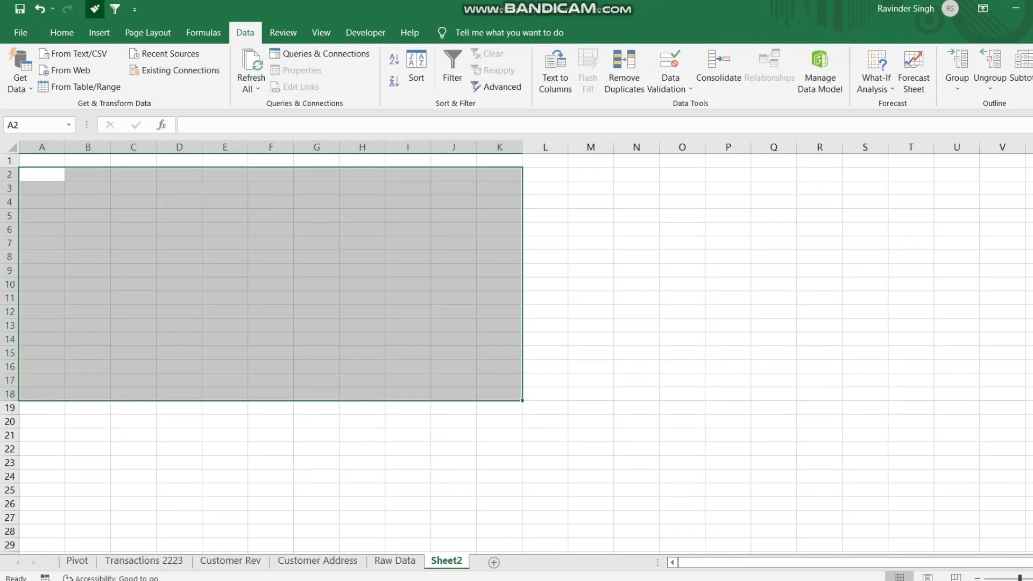
left_click(179, 311)
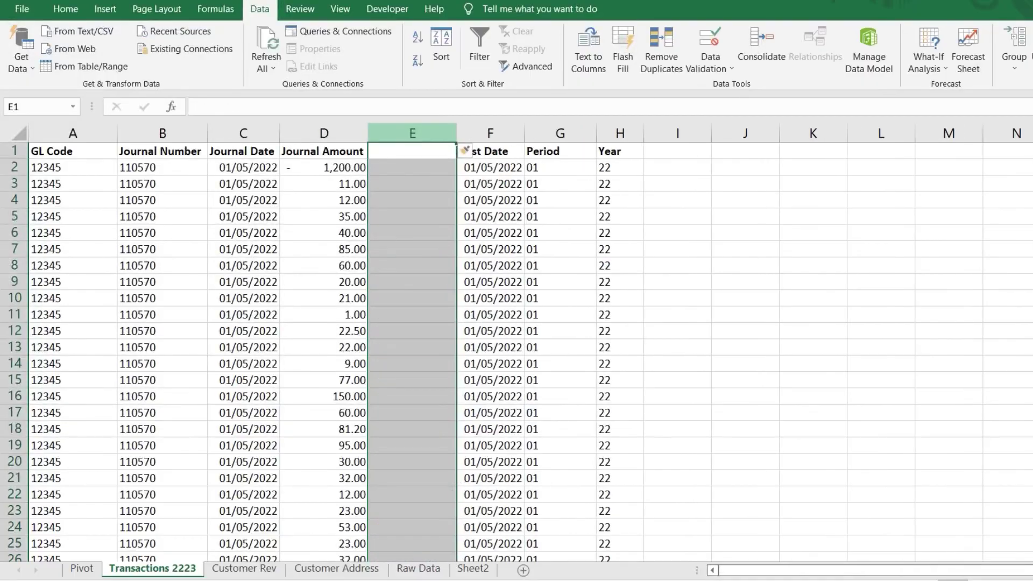
Head column E 'Absolute' and fill =ABS(D2) down the whole column.
left_click(412, 151)
type("Absolute")
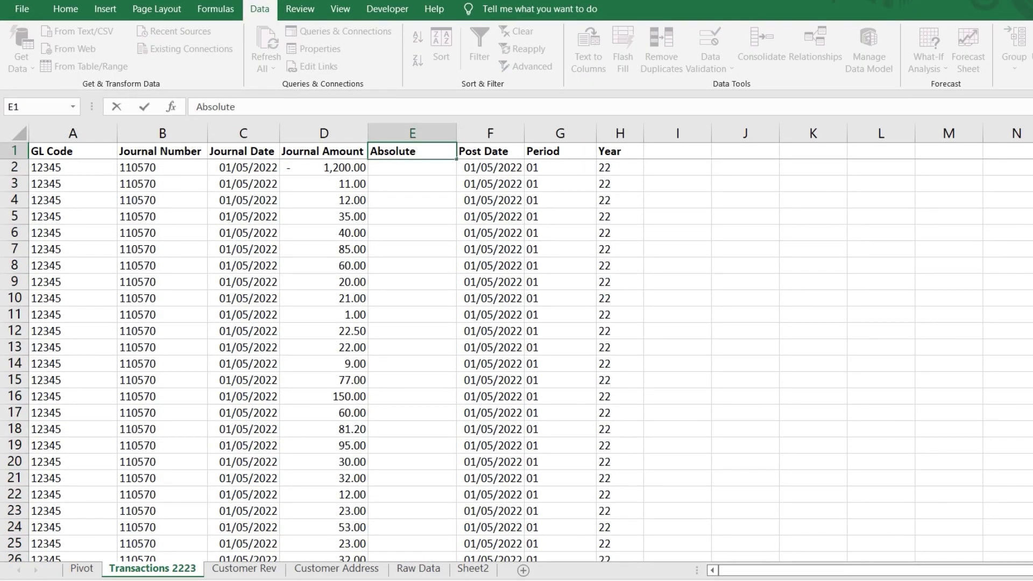
key("Return")
type("=ABS(")
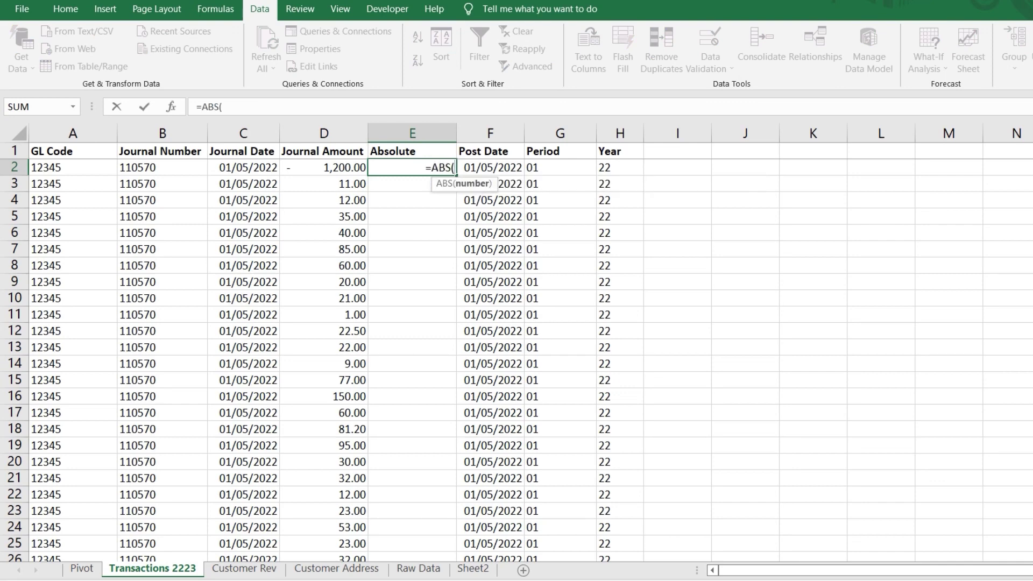
key("Left")
type(")")
key("Return")
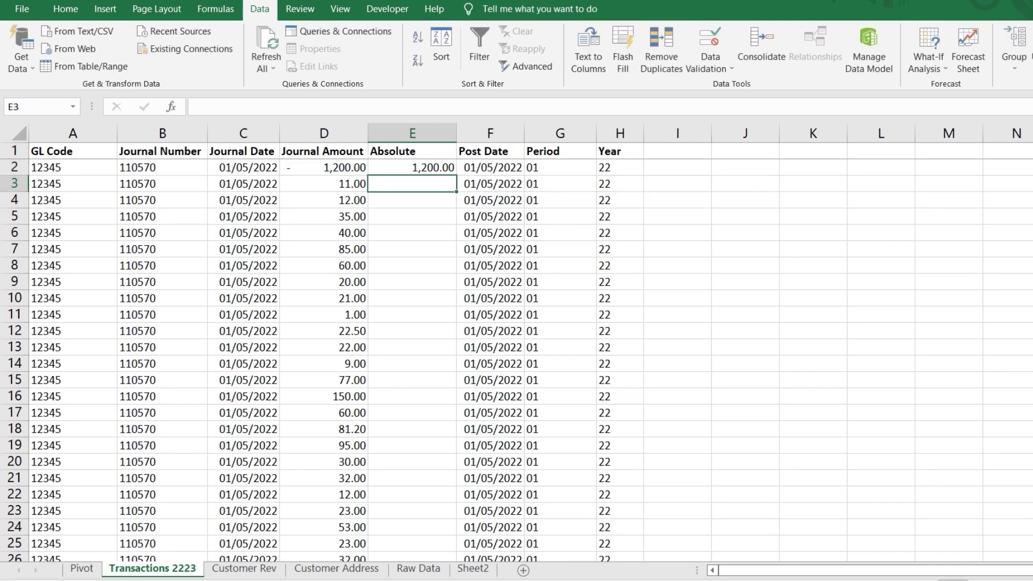
left_click(412, 168)
double_click(456, 175)
left_click(412, 167)
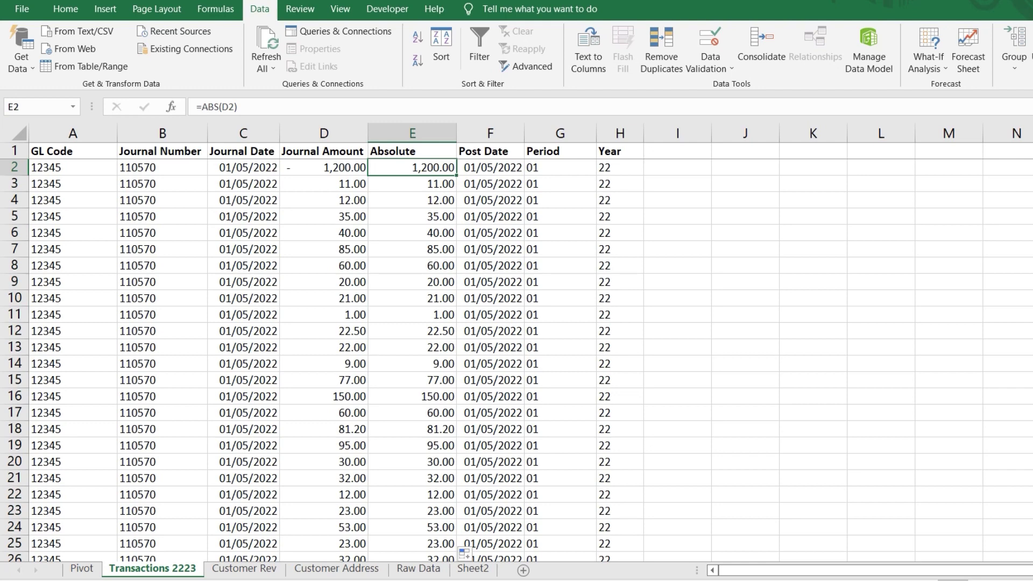
Sort the table by Absolute, largest first, and check the top values.
left_click(412, 151)
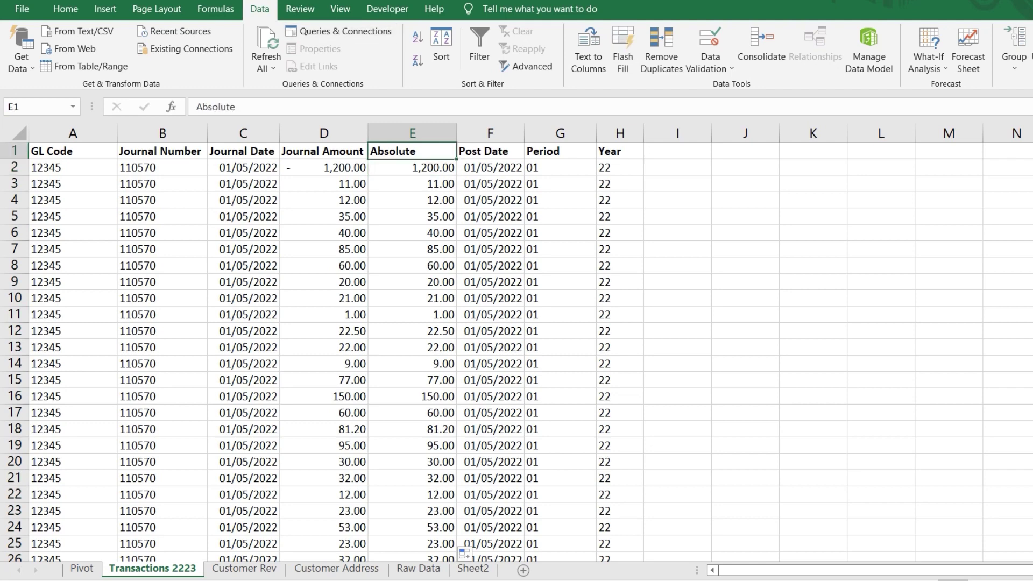
left_click(417, 60)
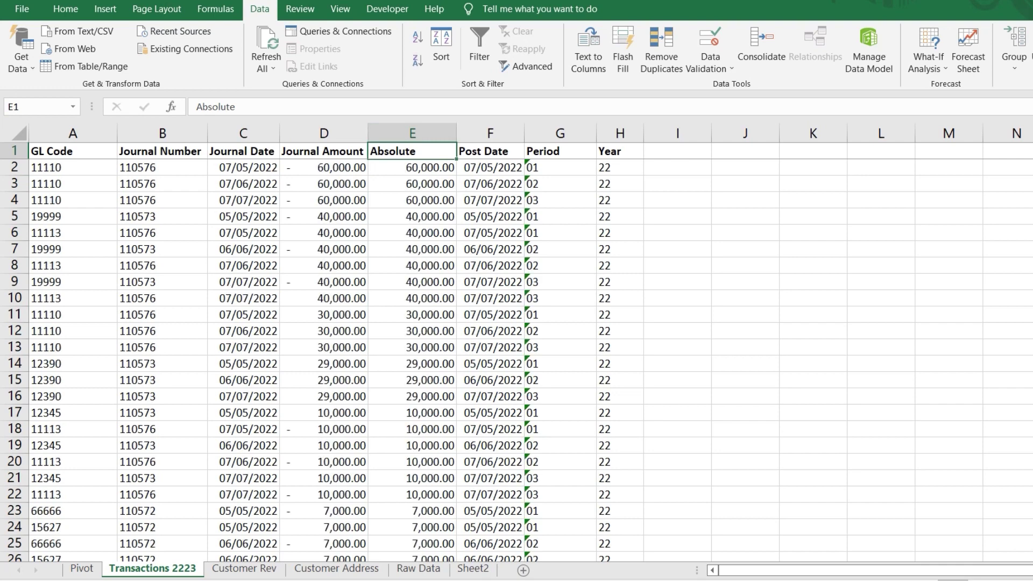
key("Down")
key("Down")
key("Down")
key("Down")
key("Down")
key("Down")
key("shift+Down")
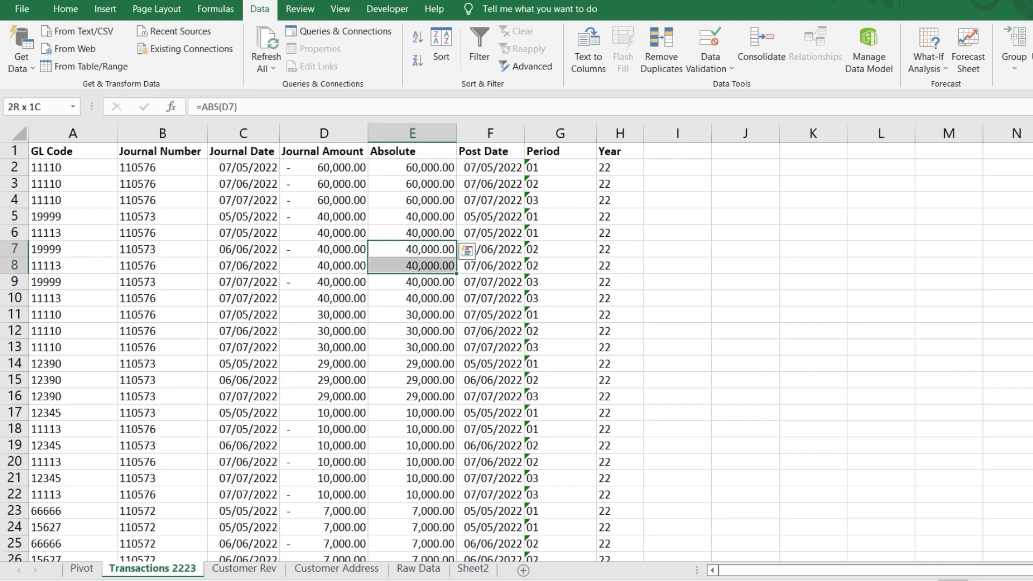
key("Down")
key("Down")
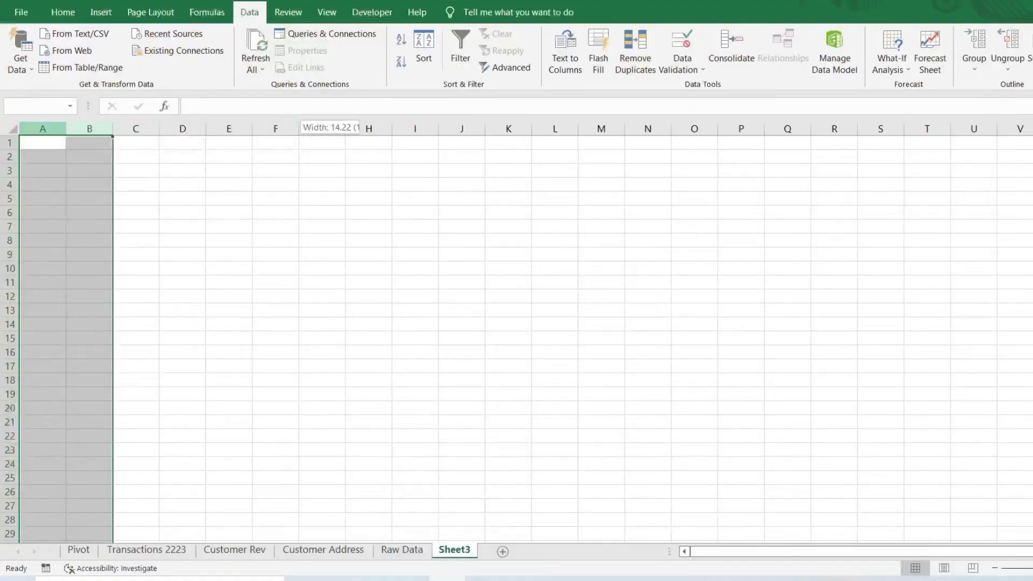
Widen all Sheet3 columns to about 20 characters and AutoFit column A to its sentence.
left_click_drag(89, 129, 388, 129)
left_click(330, 171)
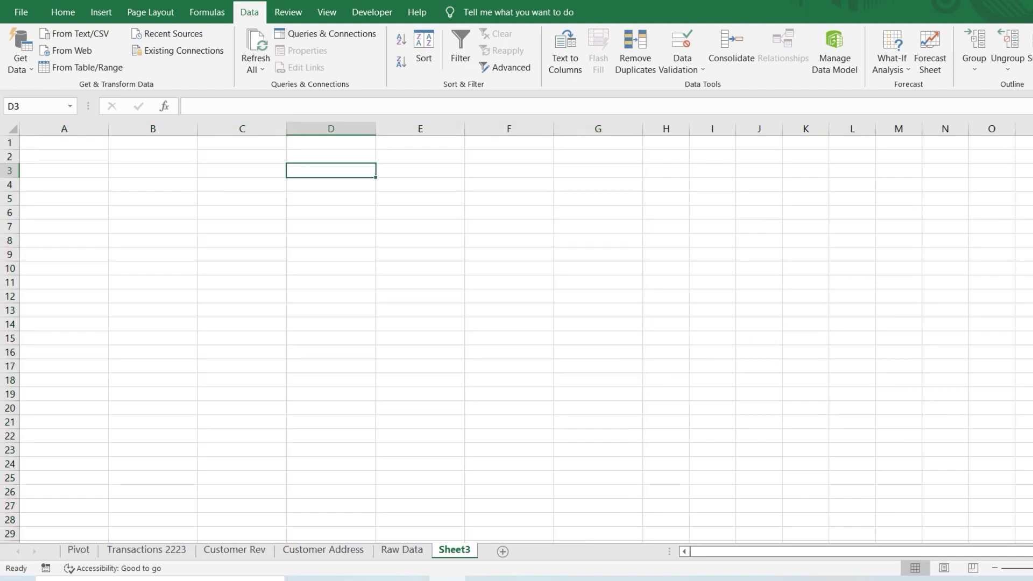
left_click(13, 129)
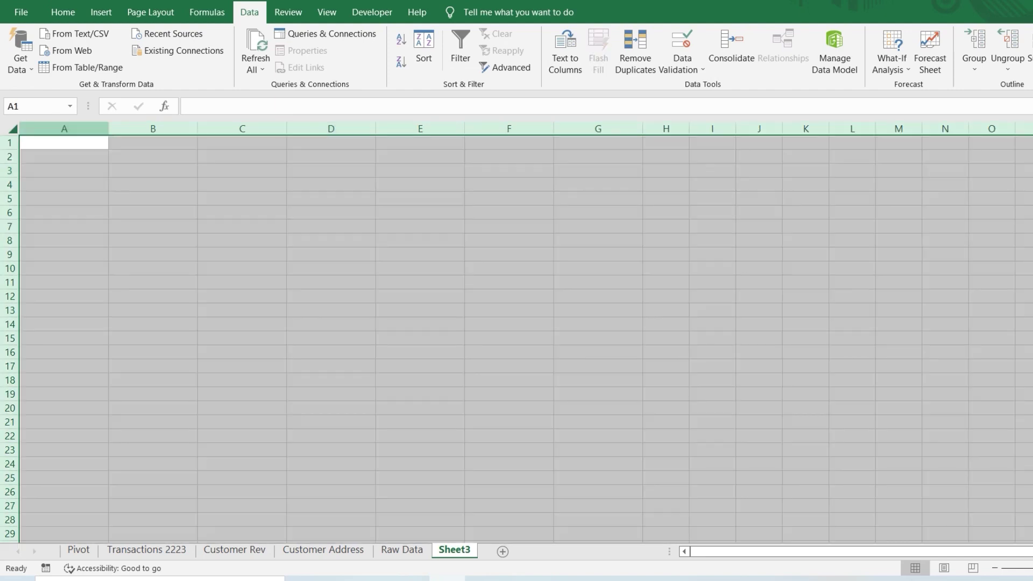
left_click_drag(108, 129, 139, 129)
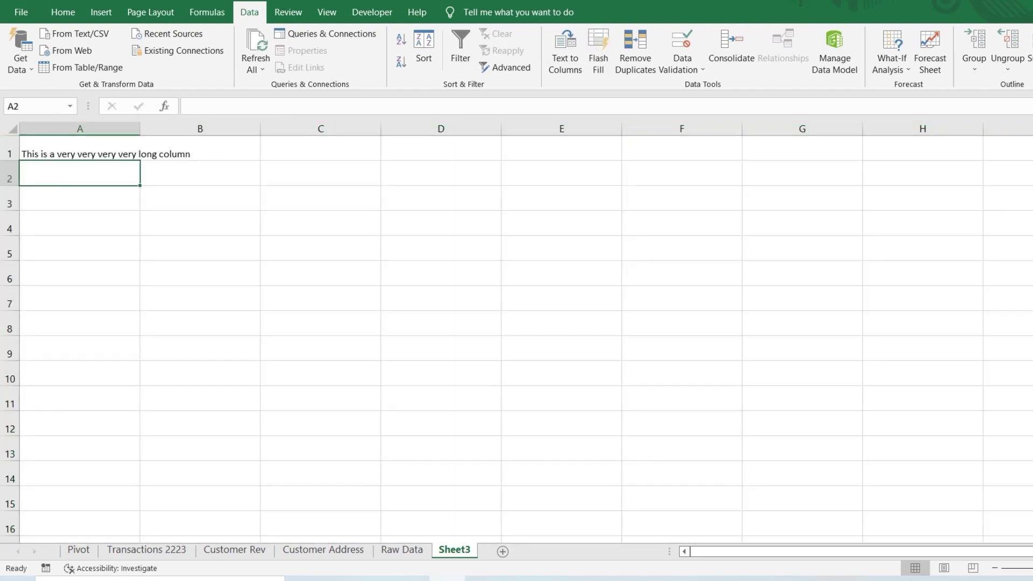
double_click(140, 128)
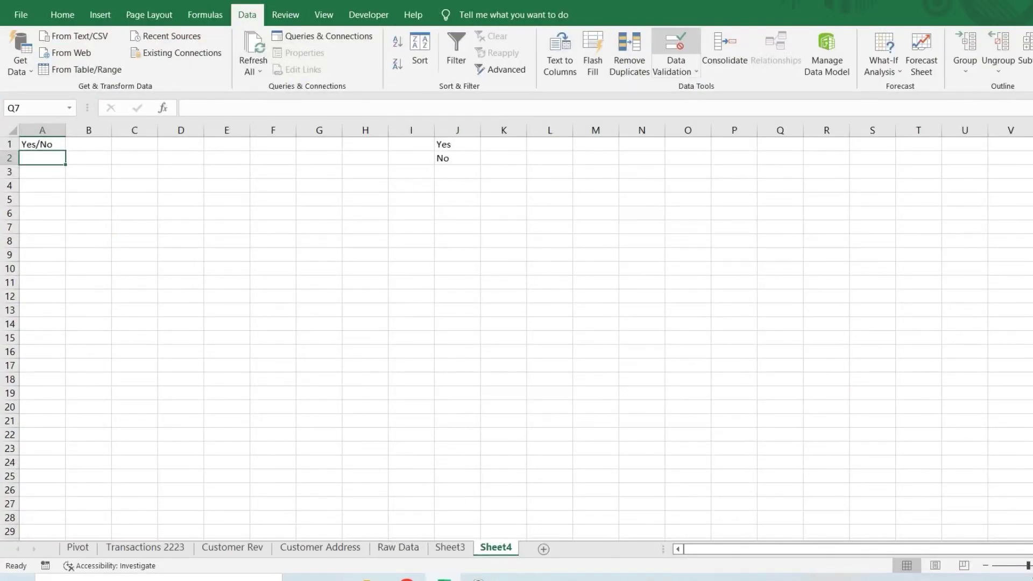
Add a List data validation rule to A2 with source J1:J2.
left_click(675, 46)
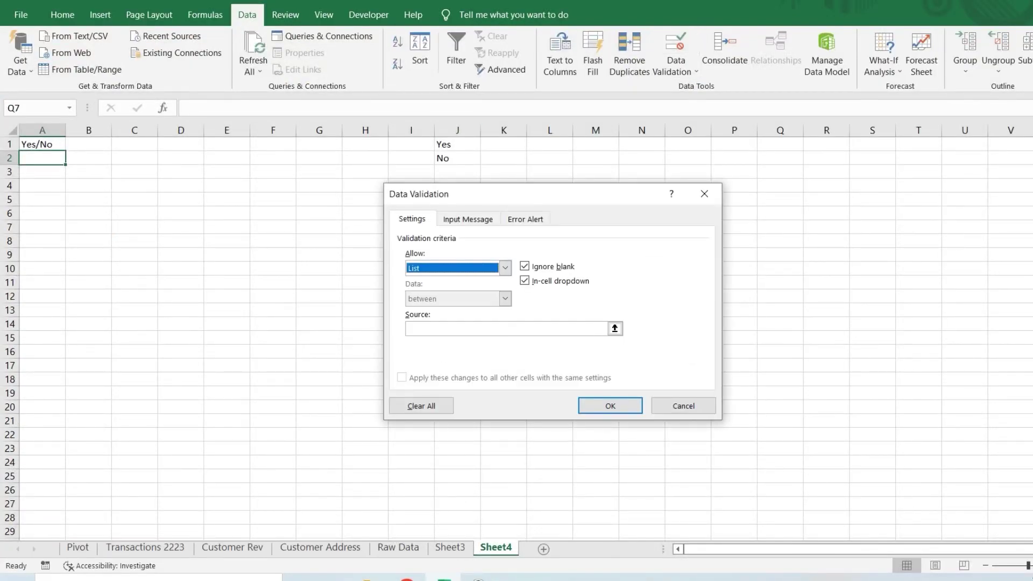
left_click(614, 328)
left_click_drag(457, 145, 457, 158)
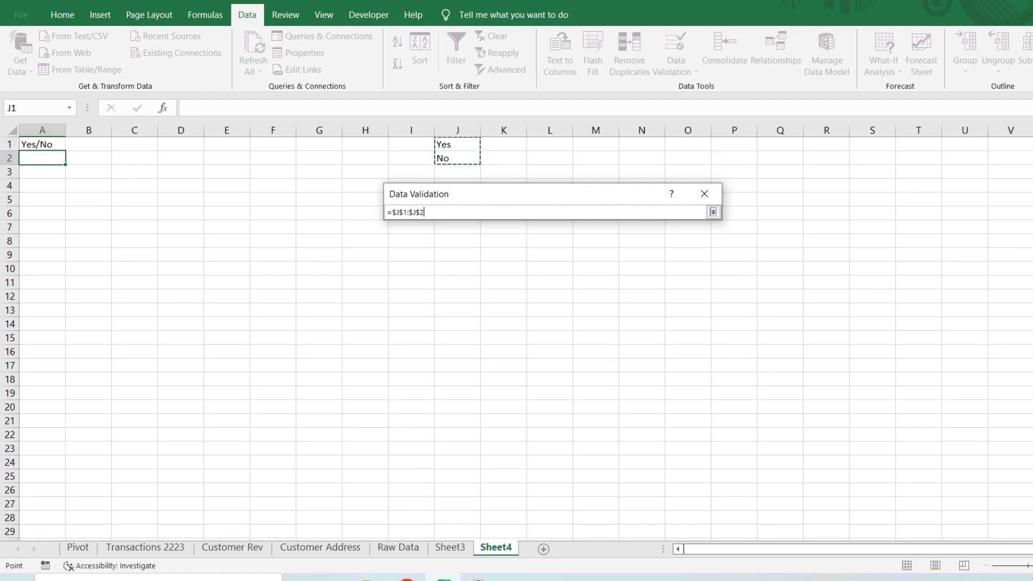
left_click(713, 212)
left_click(606, 403)
Choose Yes in A2 and fill it down through A11.
left_click(71, 158)
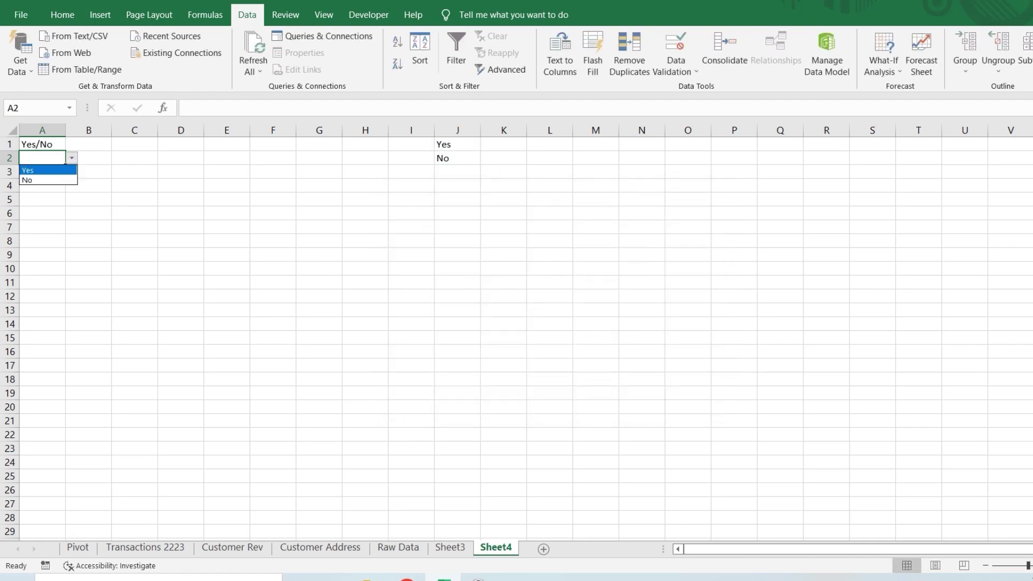
left_click(32, 170)
left_click_drag(65, 164, 65, 283)
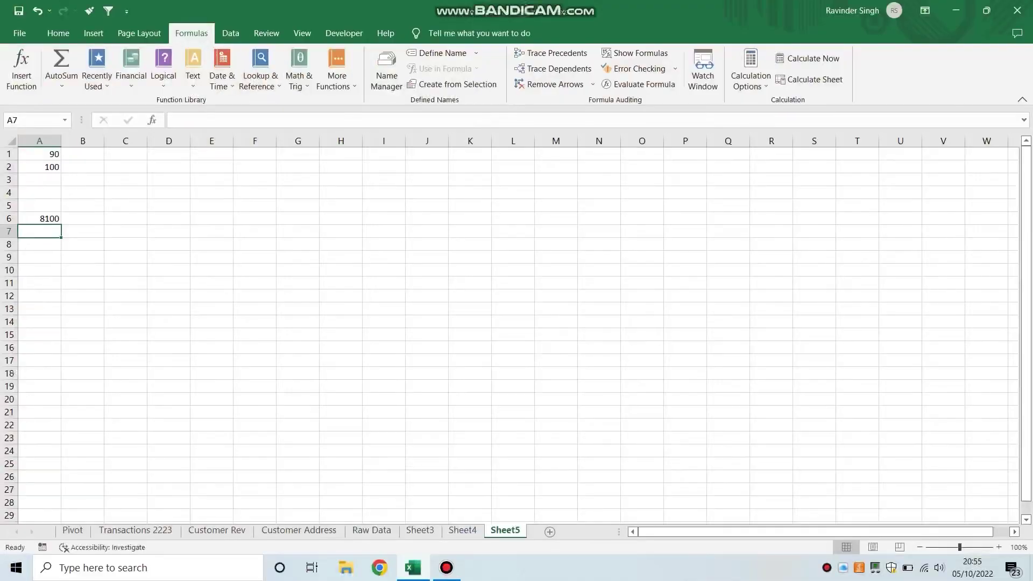
Inspect A6's =A1*90 formula on Sheet5 without changing it, then select A1.
left_click(40, 219)
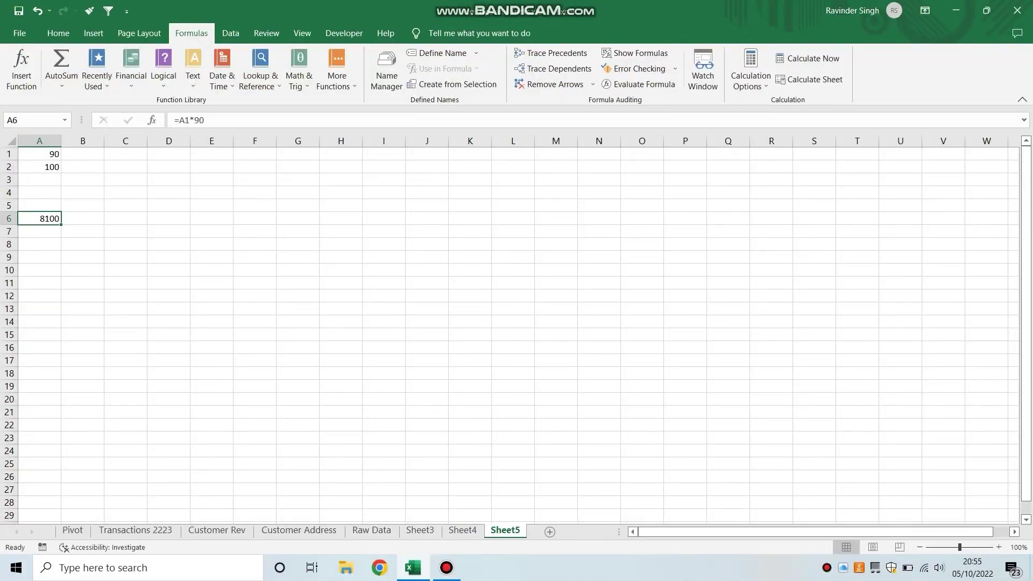
key("F2")
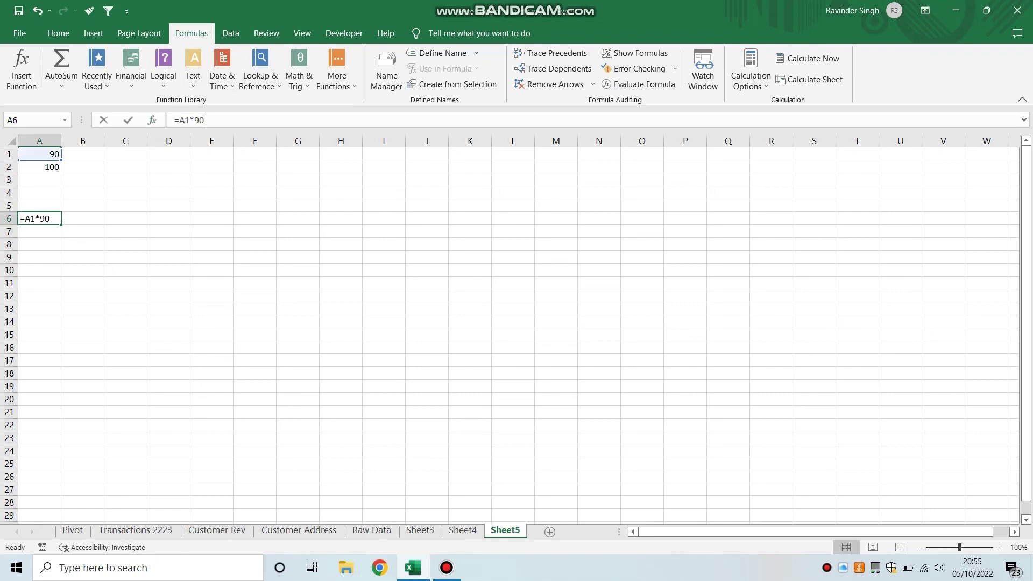
key("ctrl+Return")
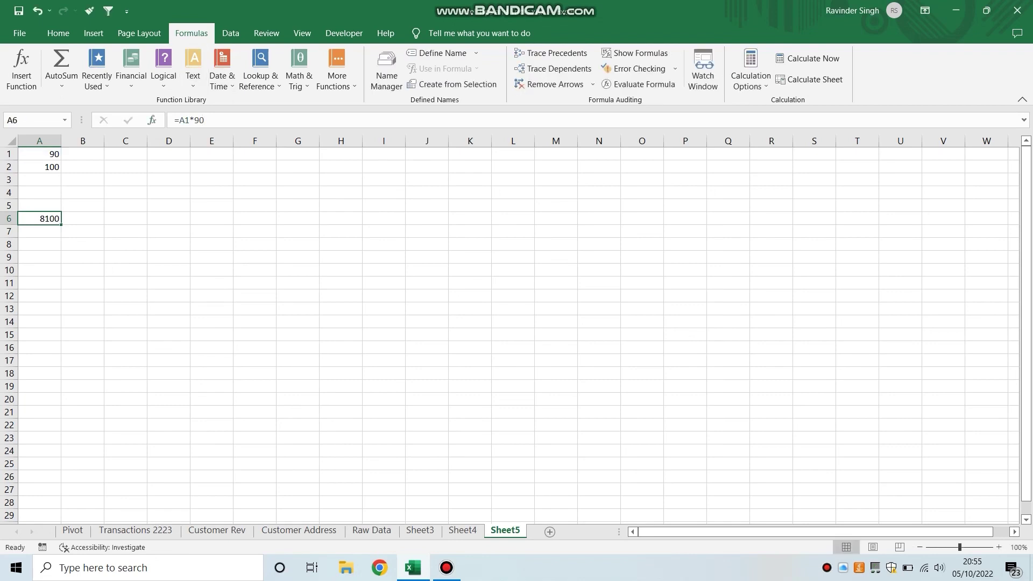
left_click(39, 154)
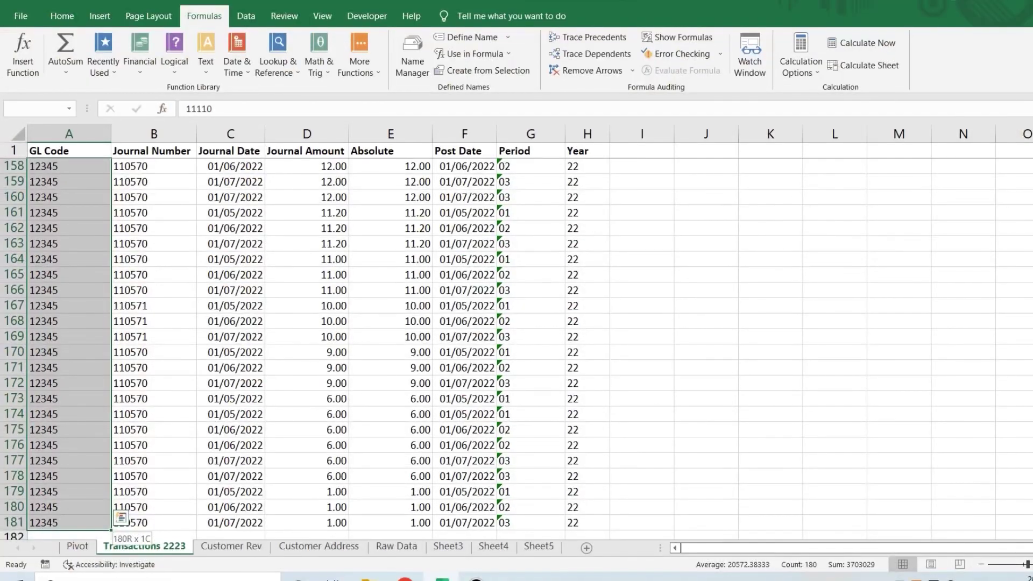
left_click_drag(111, 529, 610, 530)
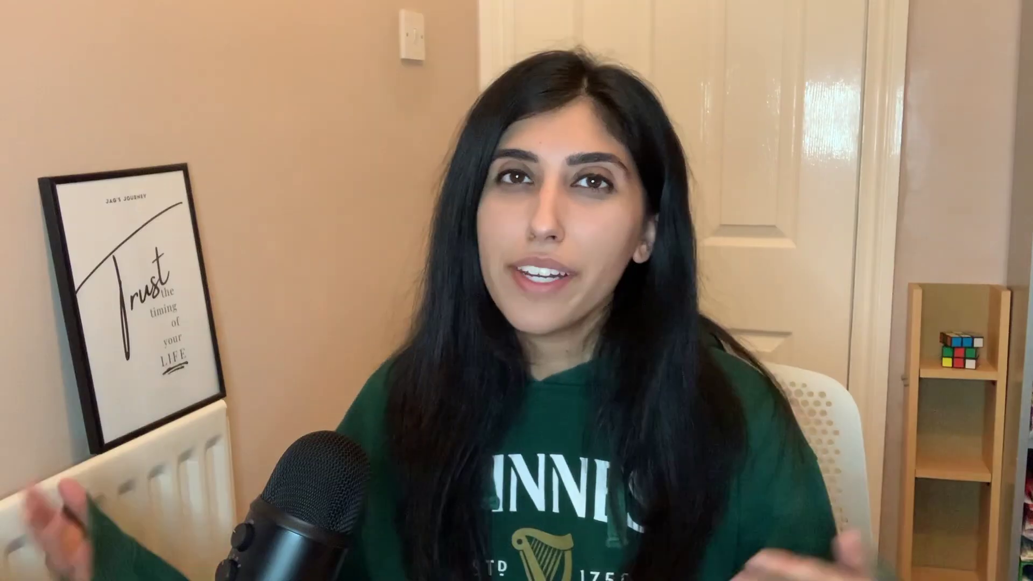